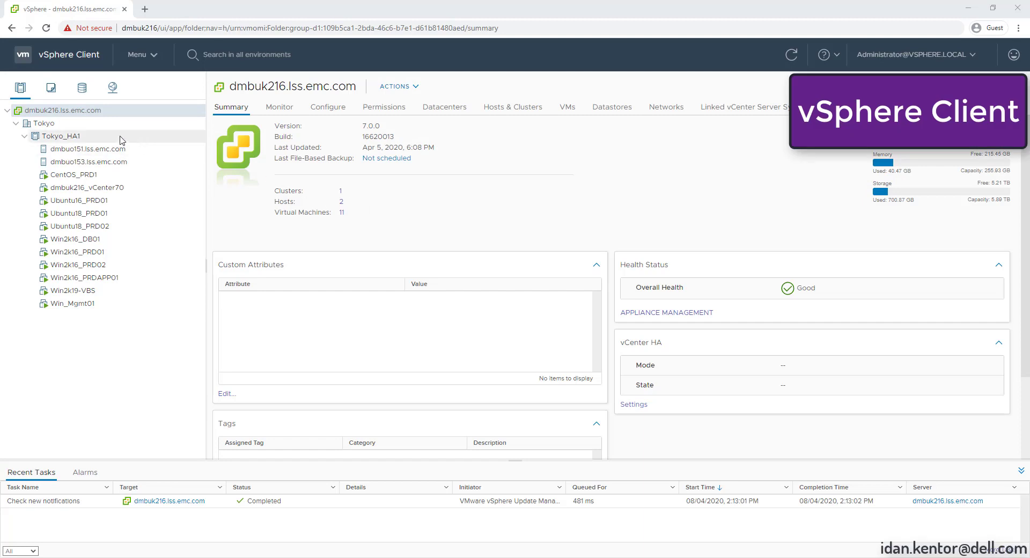
Start an OVF template deployment on the Tokyo_HA1 cluster using the local file EMC_RecoverPoint_vRPA-RP4VMs_rel5.3_m.441.ova.
right_click(61, 138)
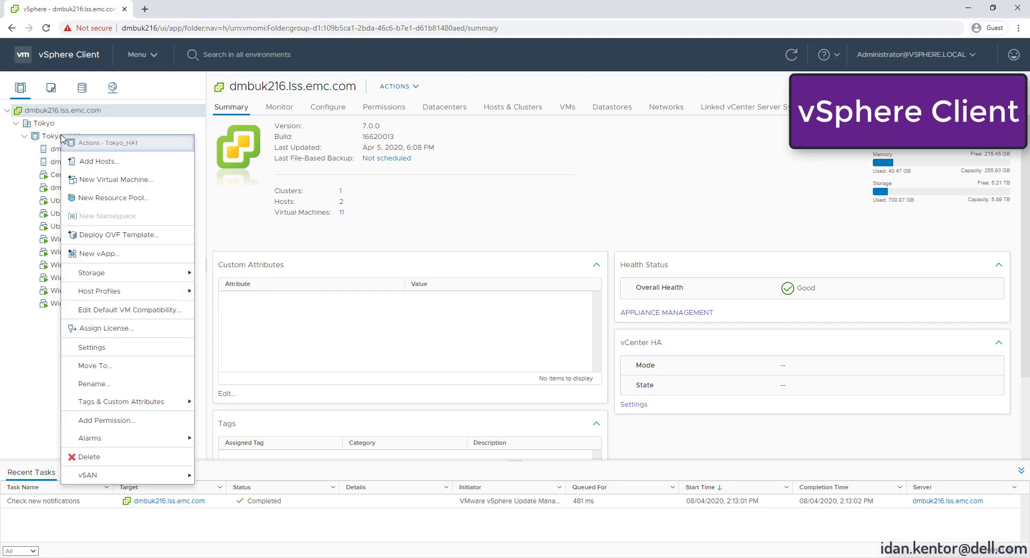
click(126, 241)
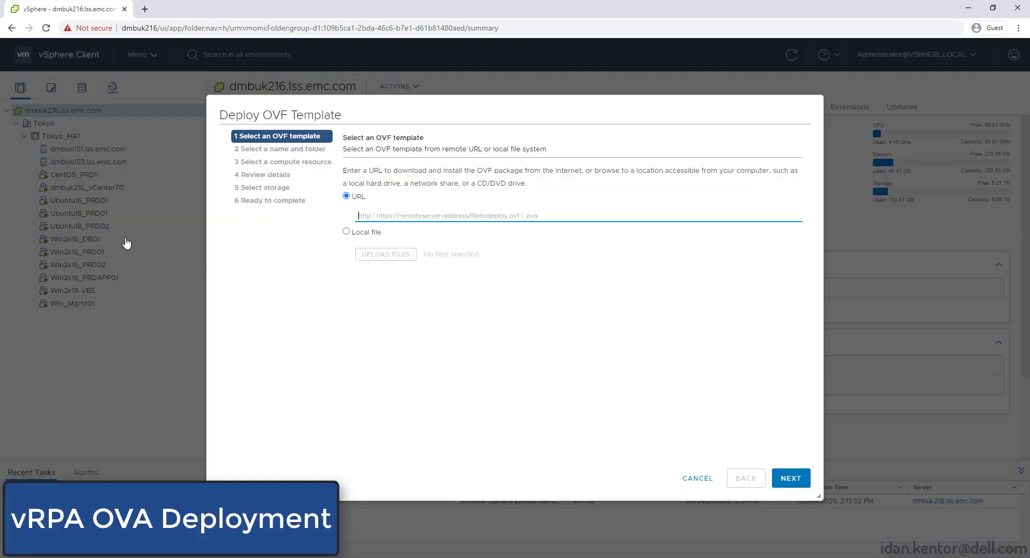
click(346, 232)
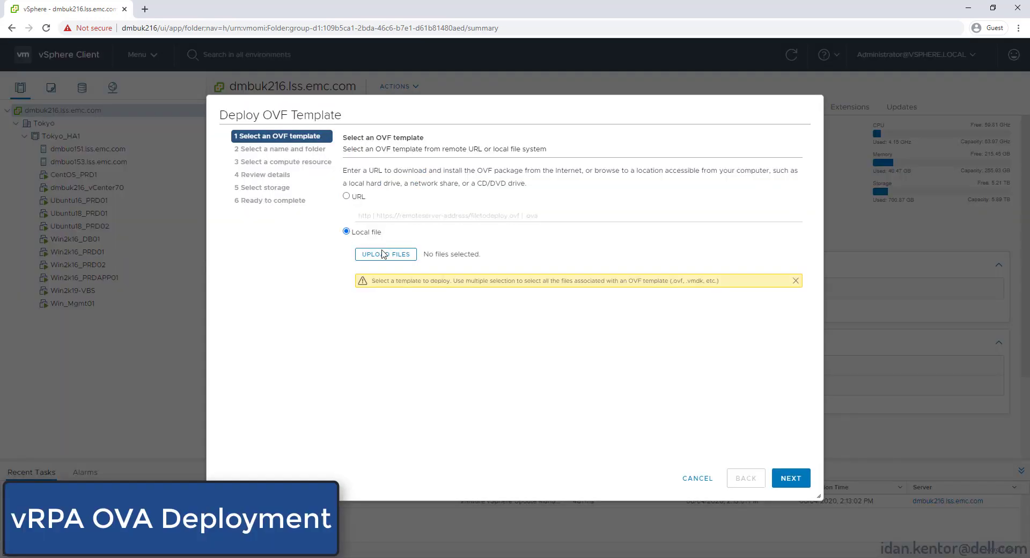
click(382, 253)
click(229, 76)
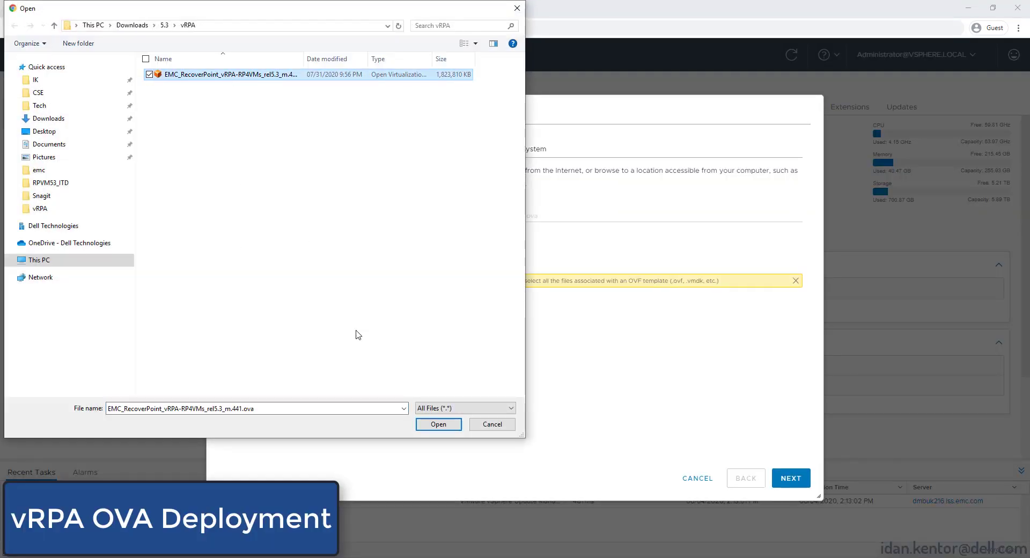
click(438, 424)
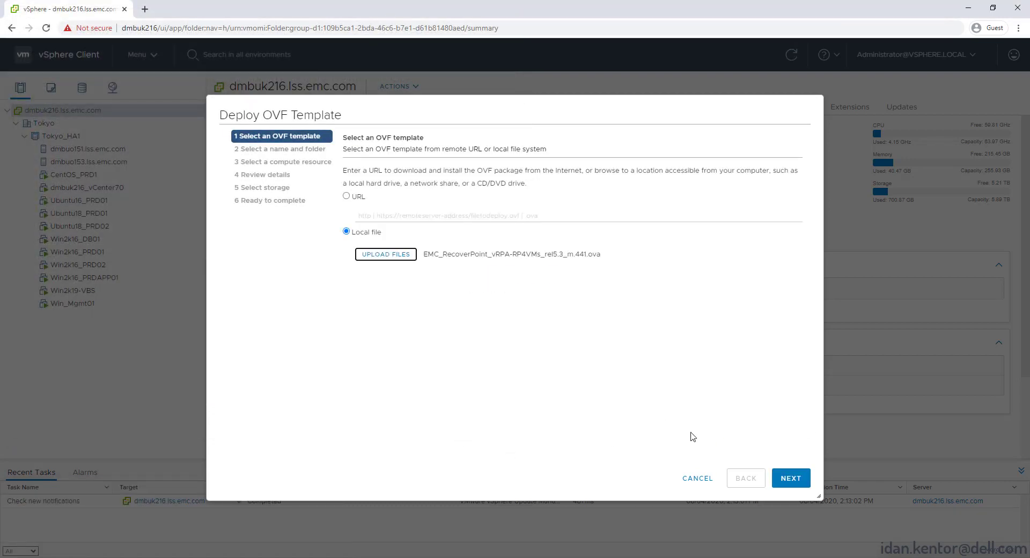
click(774, 476)
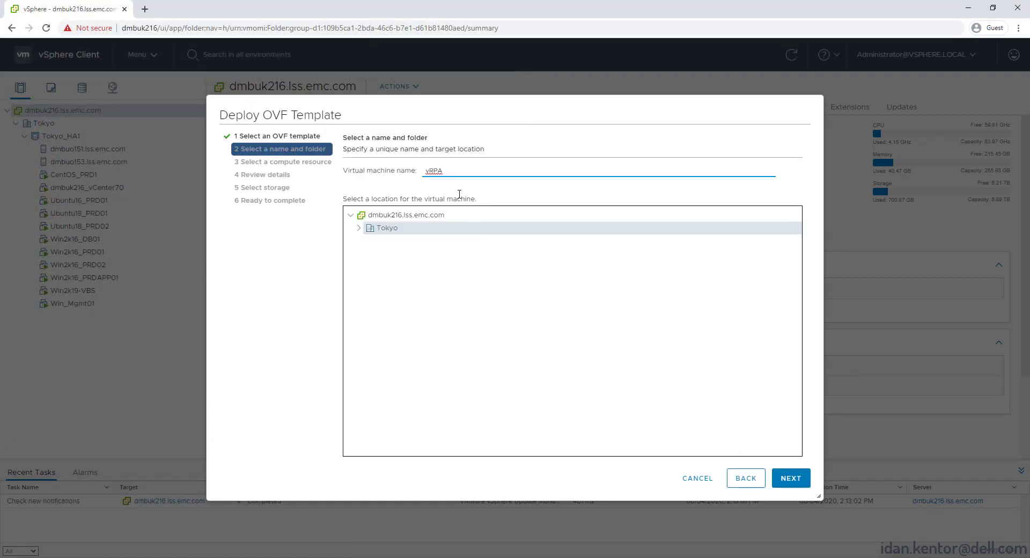
Name the new virtual machine Tokyo_vRPA1 in the Tokyo datacenter and keep the preselected compute resource.
drag(449, 172, 383, 177)
text(Tokyo_)
click(791, 477)
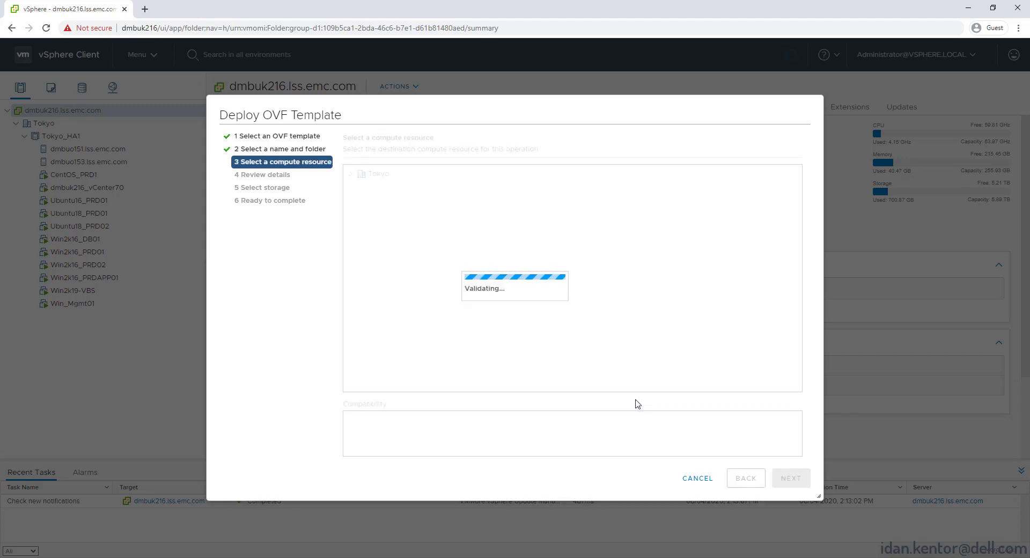
click(779, 479)
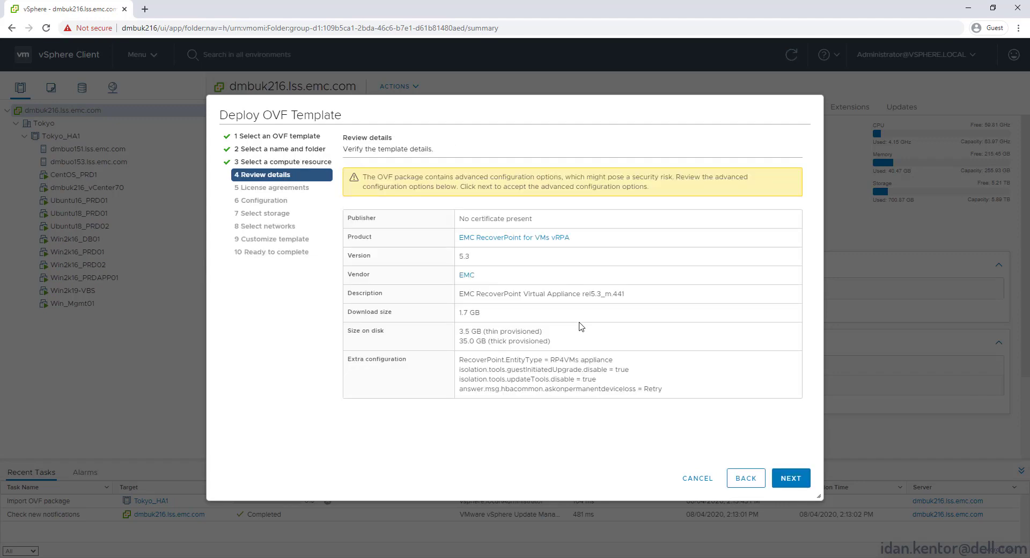
Accept all license agreements for the vRPA template and keep the default deployment configuration.
click(780, 476)
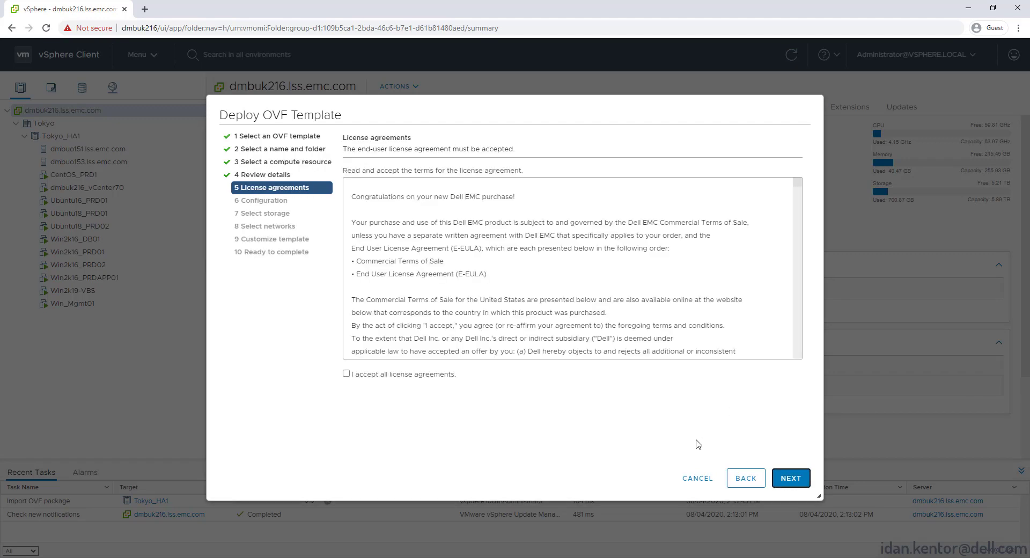
click(347, 374)
click(789, 476)
click(789, 475)
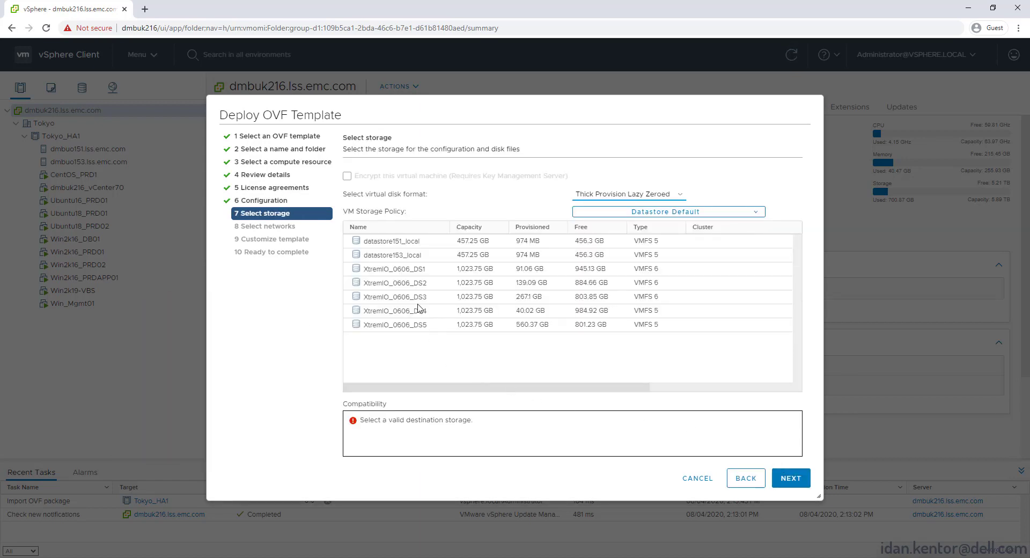
Store the vRPA on datastore XtremIO_0606_DS1 and map the RecoverPoint Management Network to VM Network.
click(409, 274)
click(789, 477)
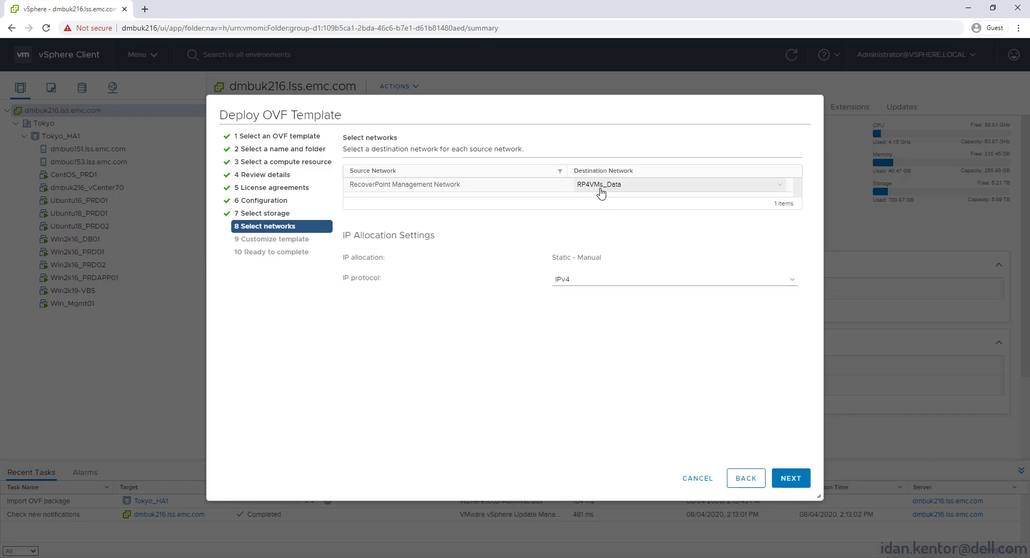
click(598, 187)
click(614, 255)
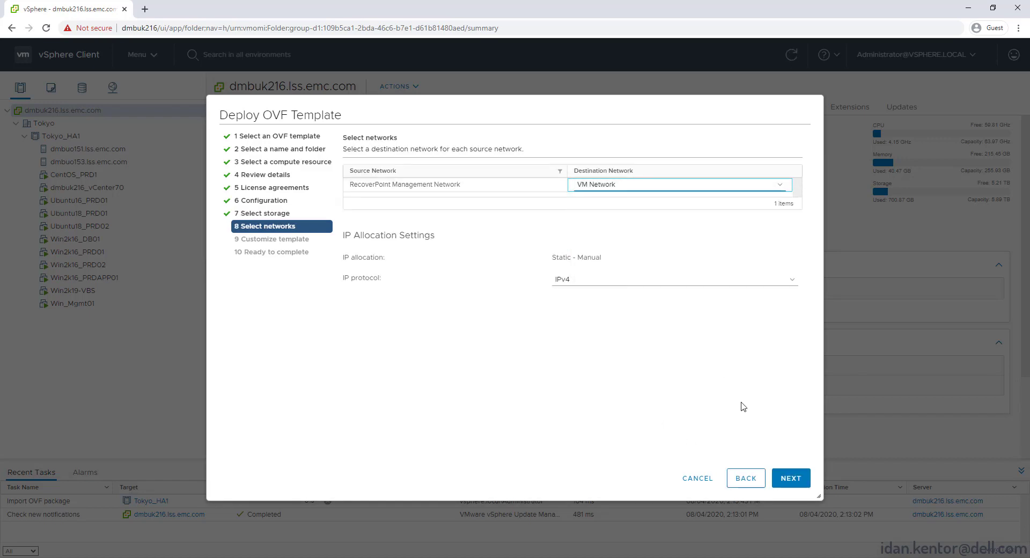
click(790, 477)
Set the vRPA LAN IP address to 10.224.214.247, subnet mask to 255.255.248.0 and gateway to 10.224.208.1, and finish the deployment.
click(534, 247)
text(10.224)
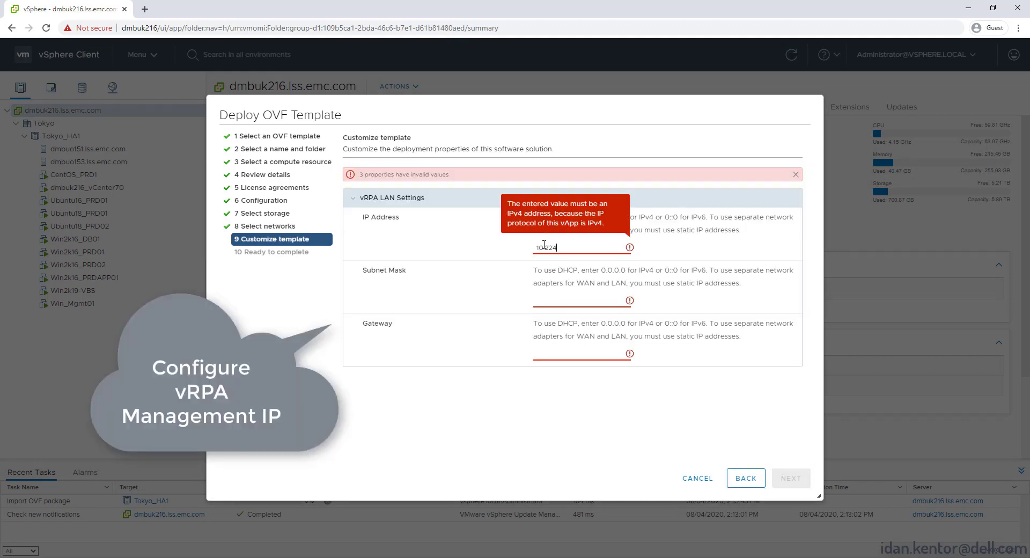
text(.214.247)
key(Tab)
text(2)
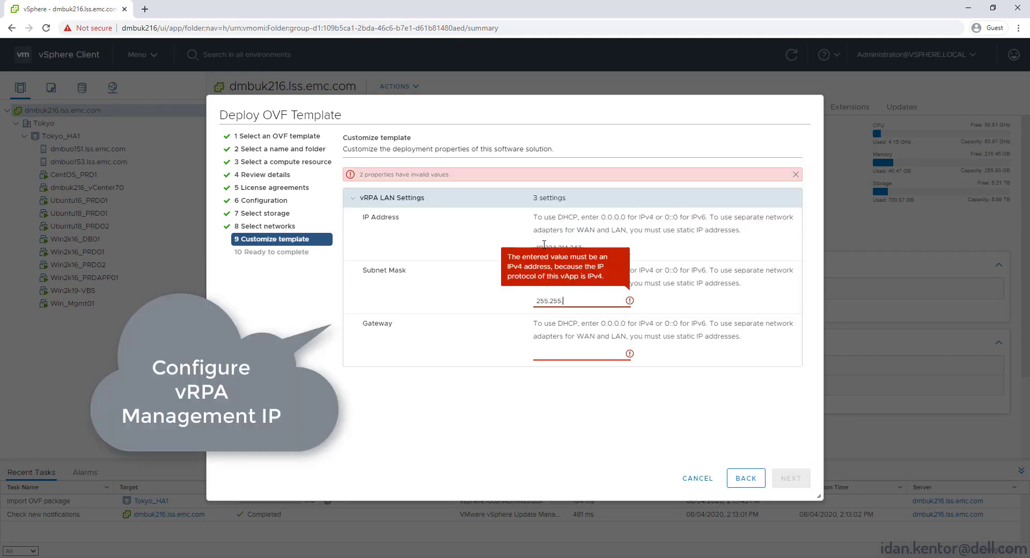
text(55.255.248.0)
key(Tab)
text(10.224.208.1)
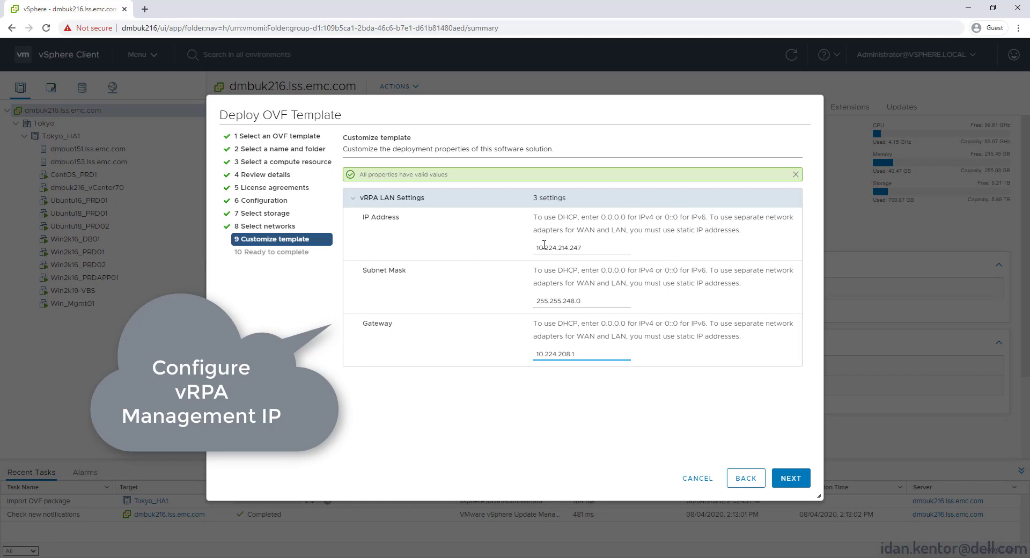
click(791, 477)
click(791, 478)
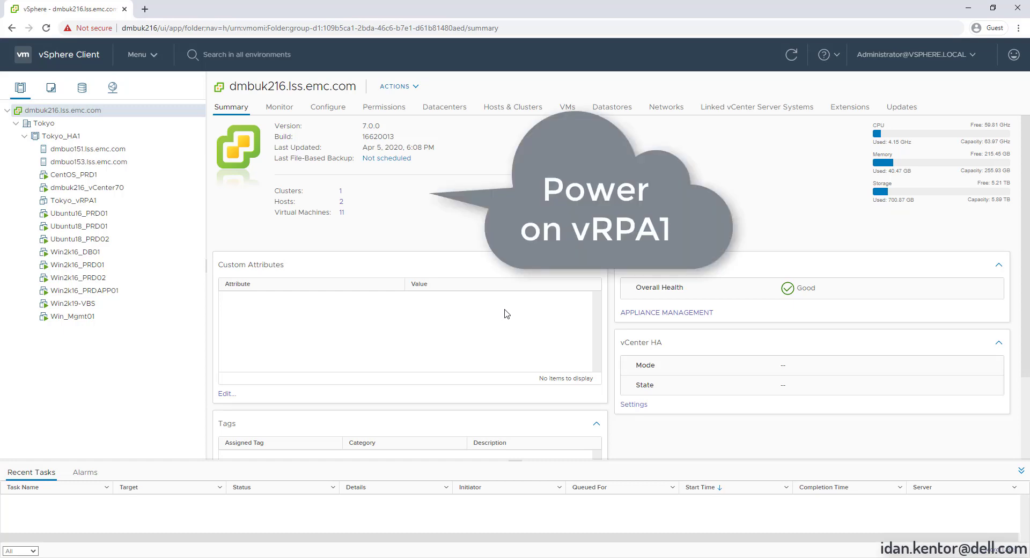
Power on the Tokyo_vRPA1 virtual machine, and power on Tokyo_vRPA2 once it is deployed.
right_click(72, 203)
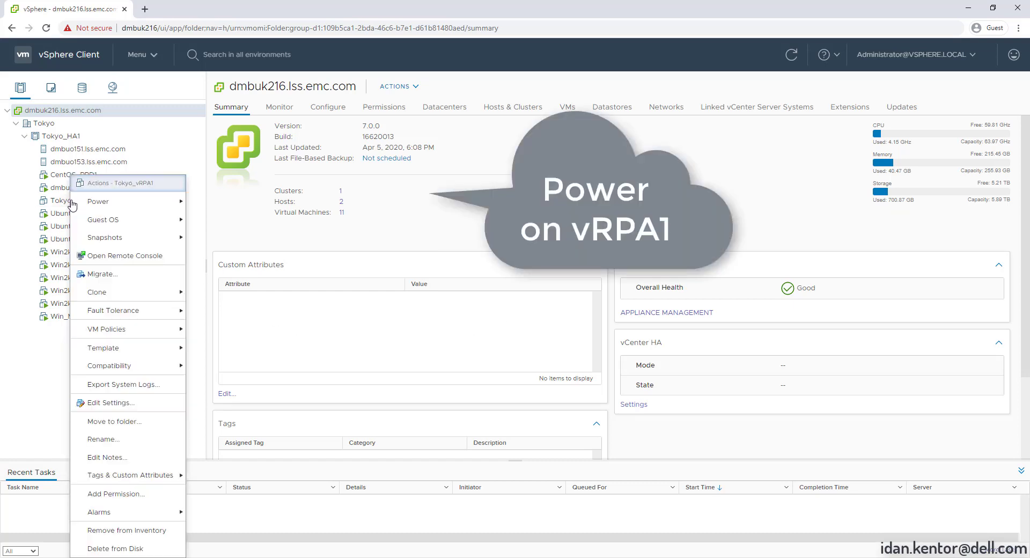
click(212, 201)
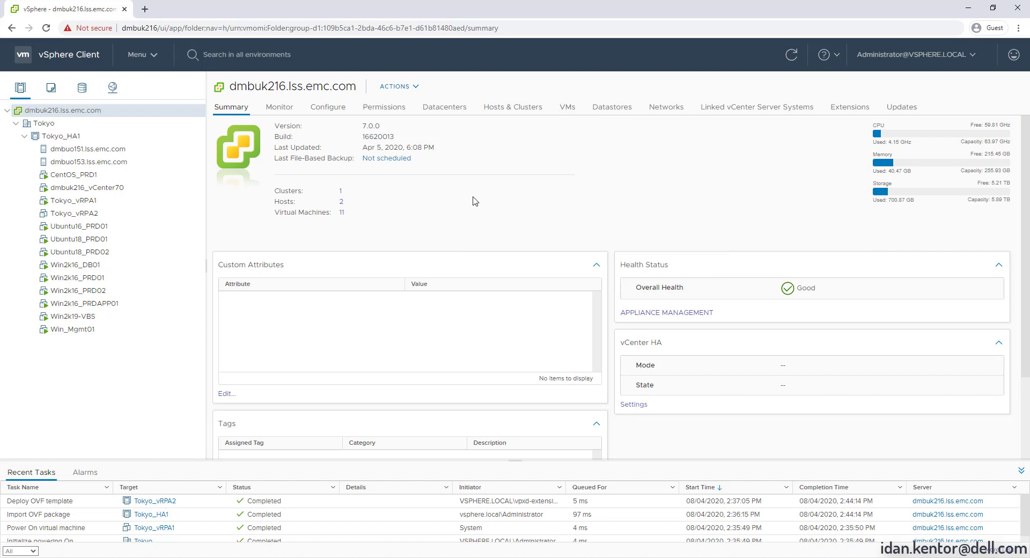
right_click(92, 213)
mouse_move(170, 206)
click(228, 202)
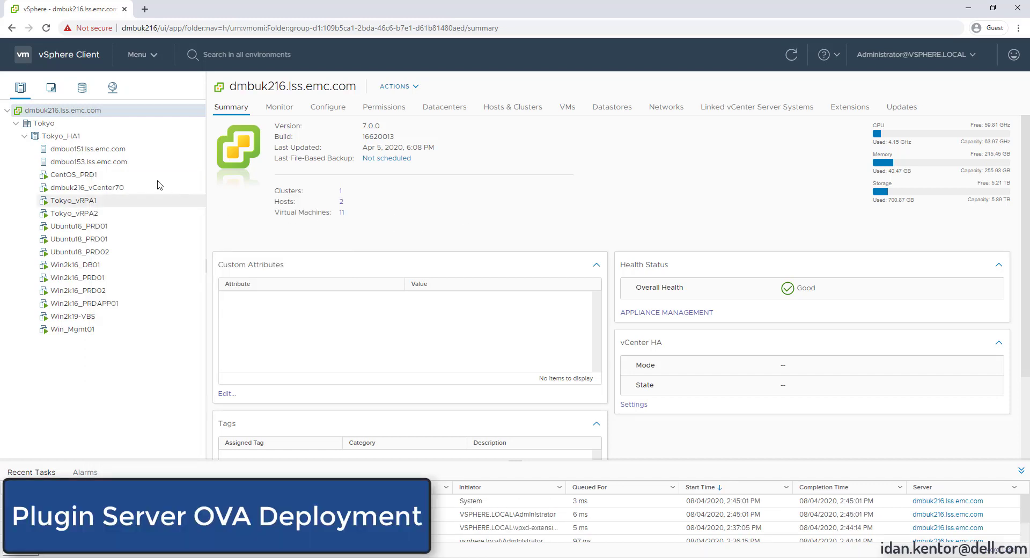
Start another OVF deployment on the Tokyo_HA1 cluster with RecoverPoint-PluginServer_v5.3_9.ova from the local Plugin Server folder.
right_click(72, 138)
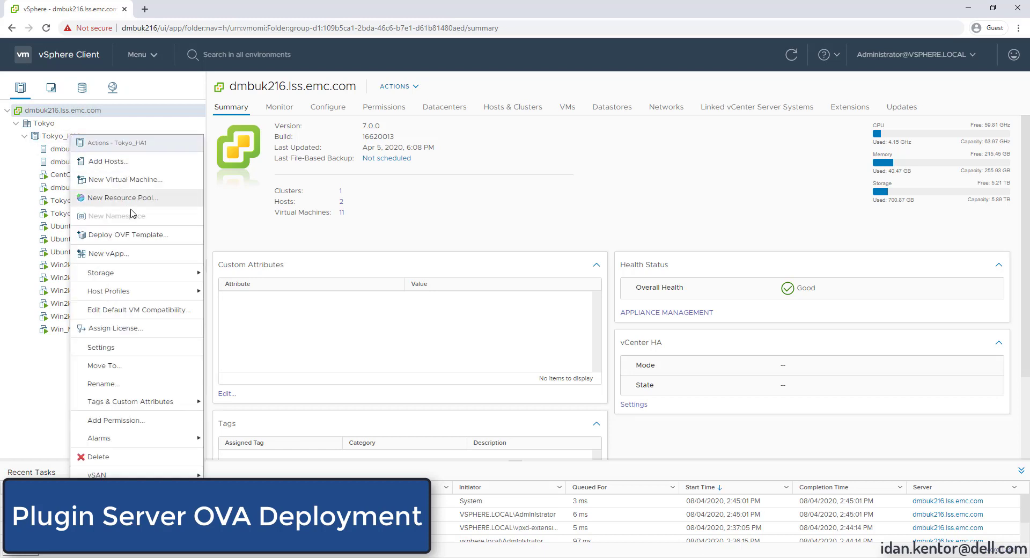
click(149, 234)
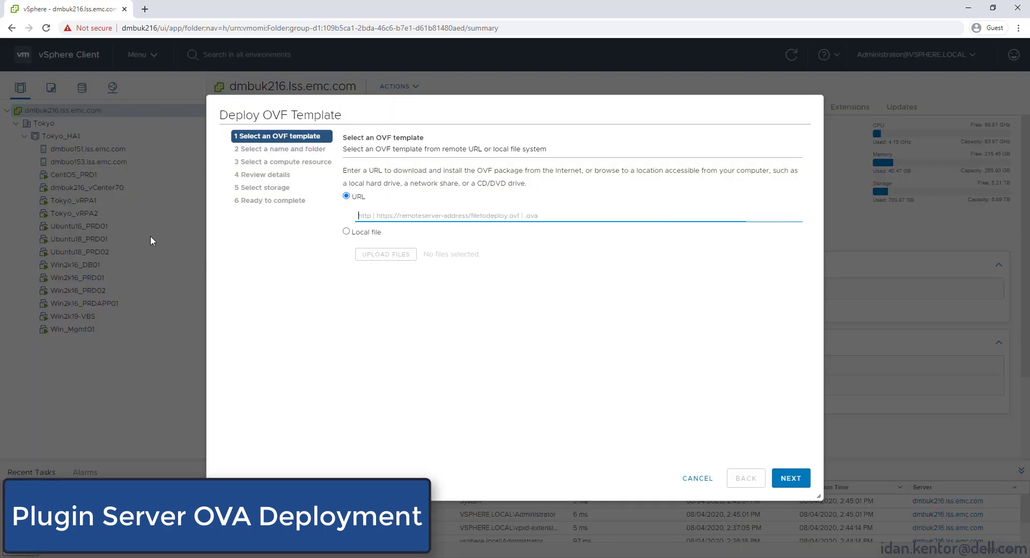
click(346, 231)
click(386, 257)
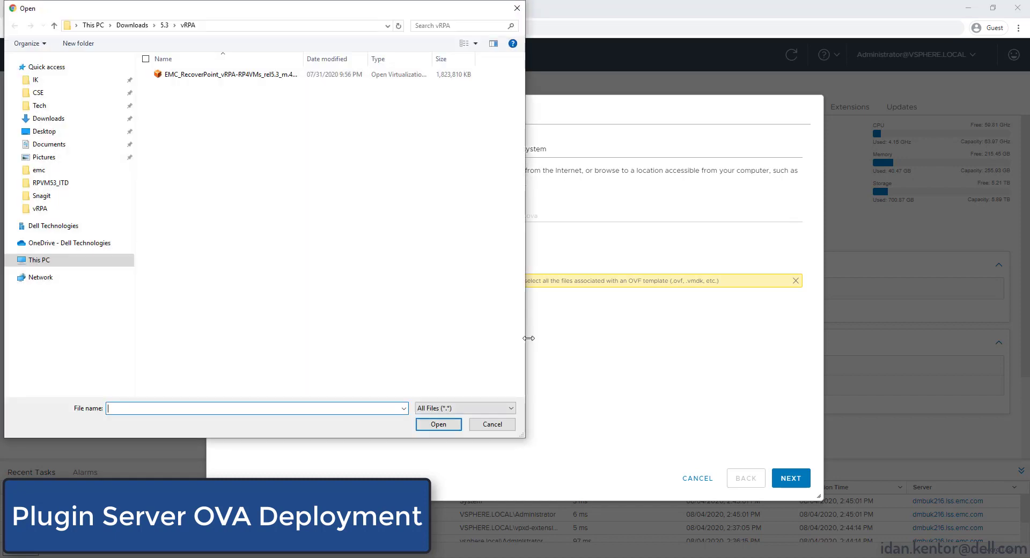
click(164, 25)
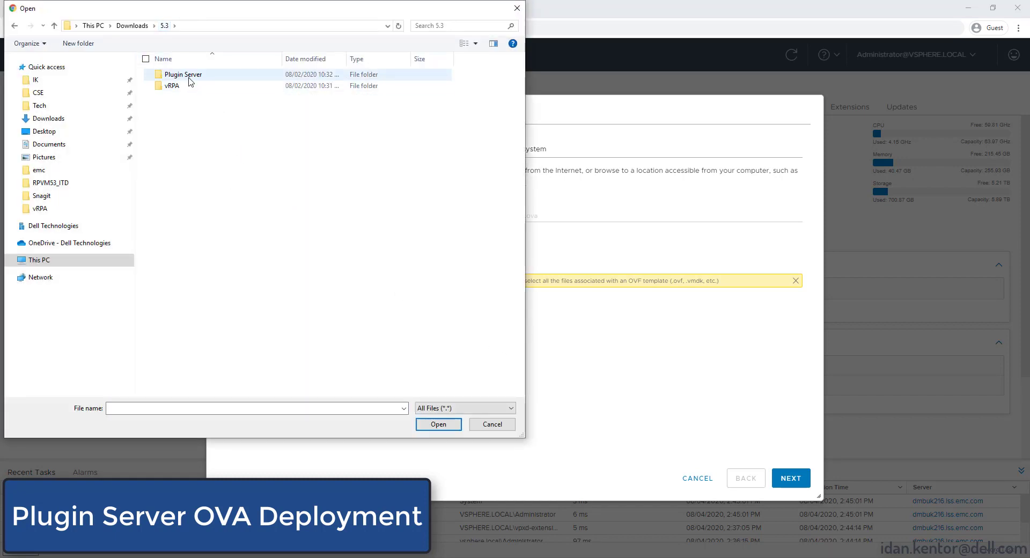
double_click(189, 80)
click(225, 75)
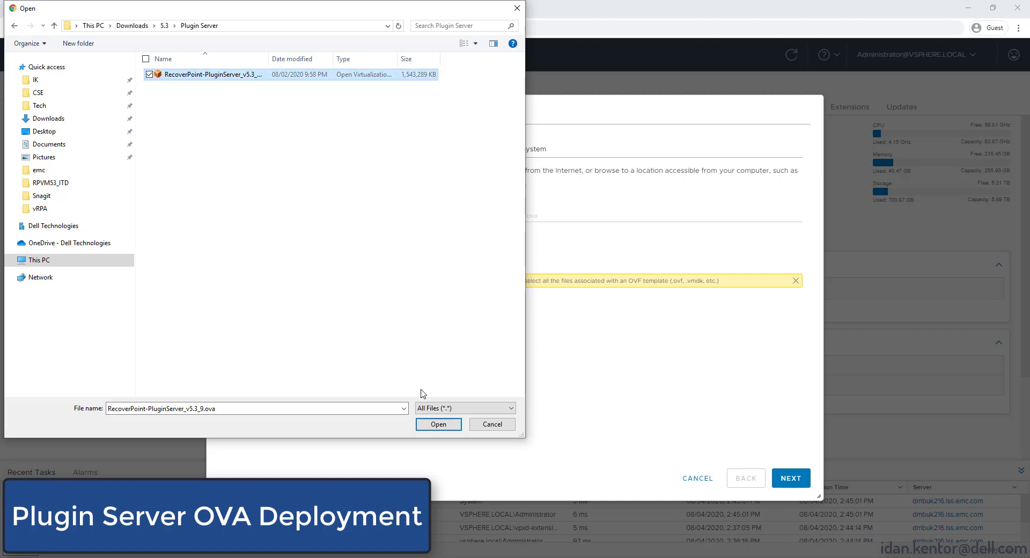
click(439, 425)
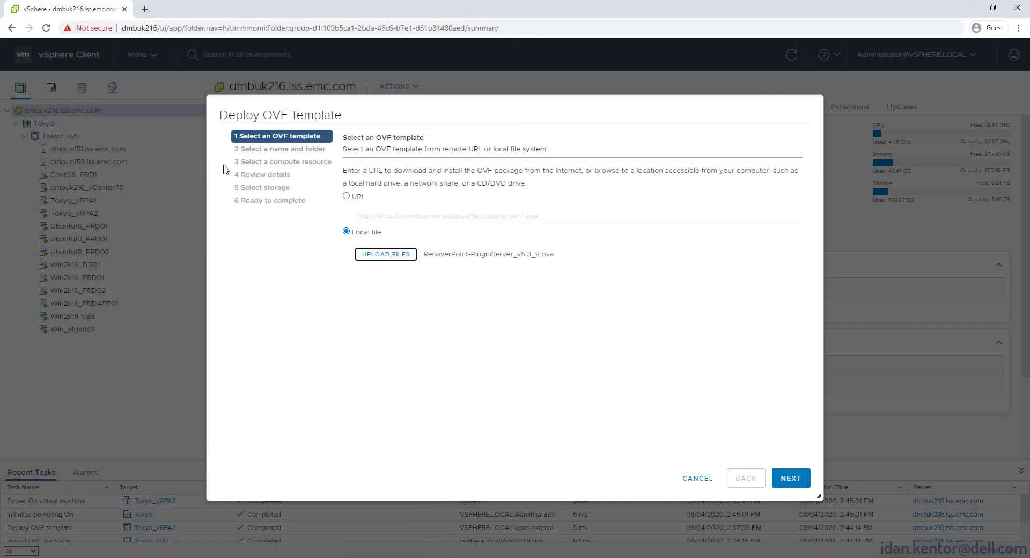
click(791, 478)
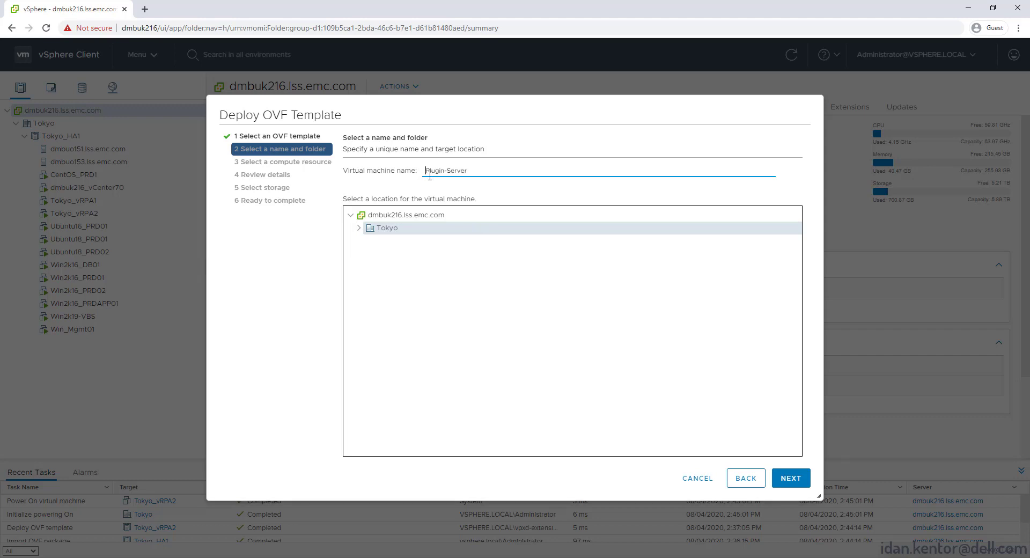
Prefix the Plugin-Server virtual machine name with Tokyo_ and accept the preselected compute resource and template details.
text(Tokyo_)
click(791, 478)
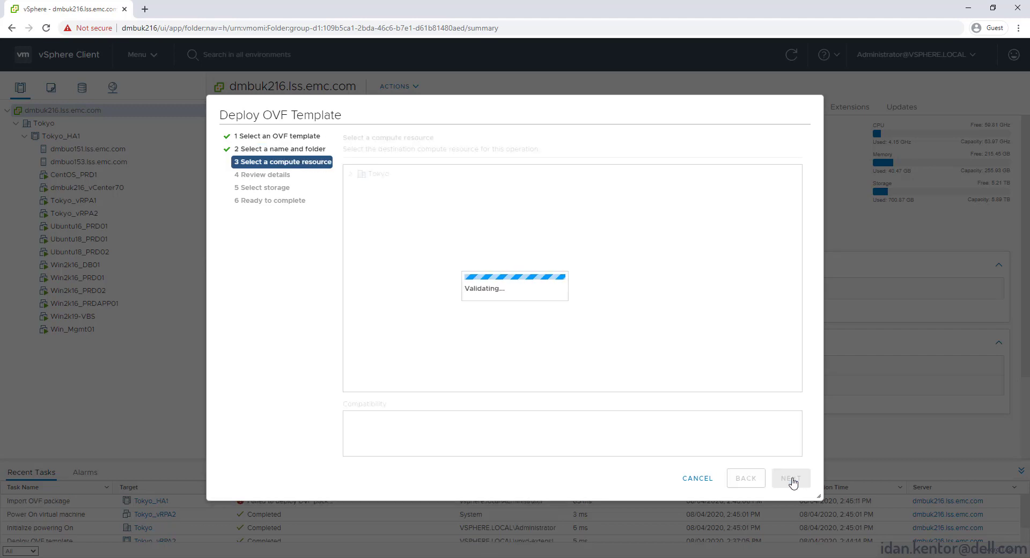
click(791, 478)
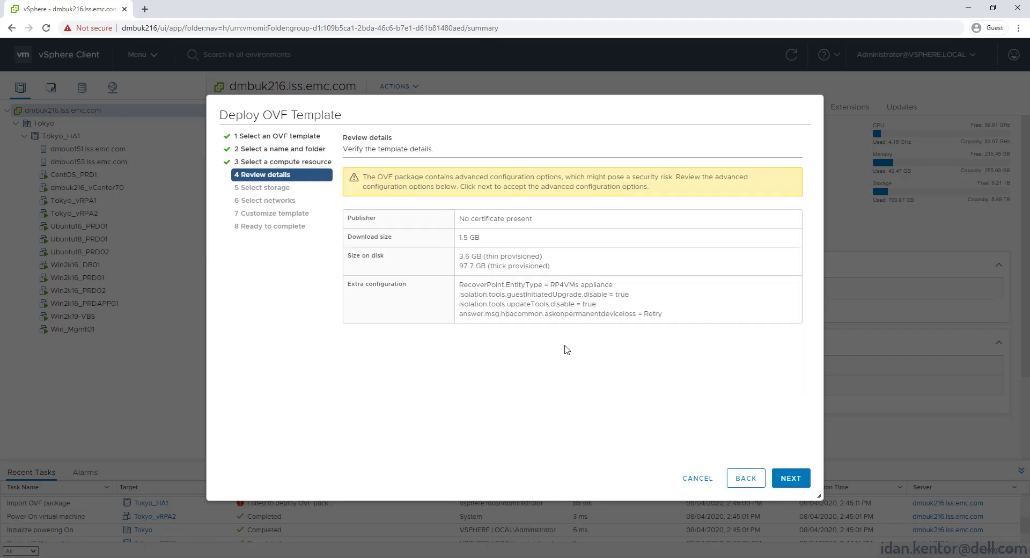
click(791, 478)
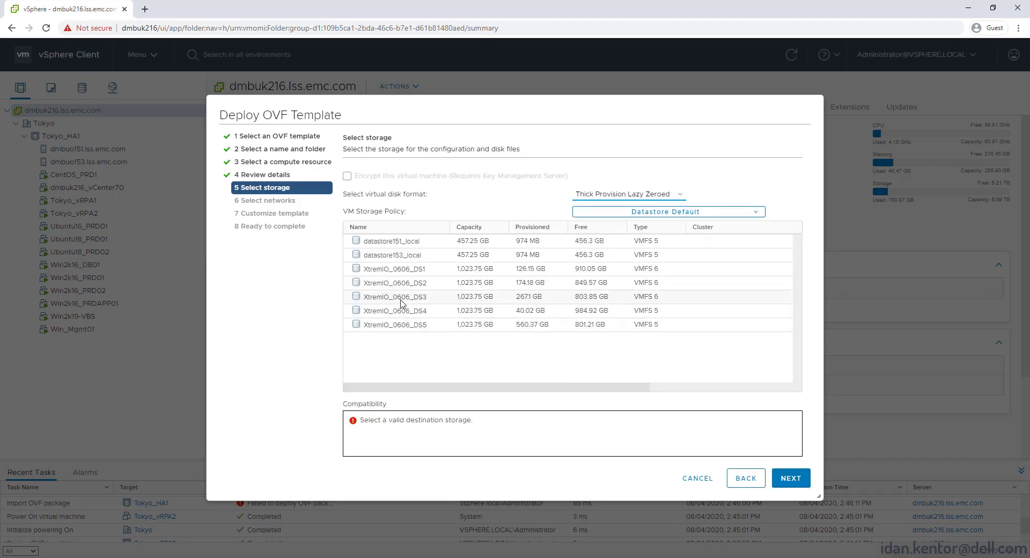
Store the Plugin Server on datastore XtremIO_0606_DS3 and map the Plugin Server Management Network to VM Network.
click(407, 301)
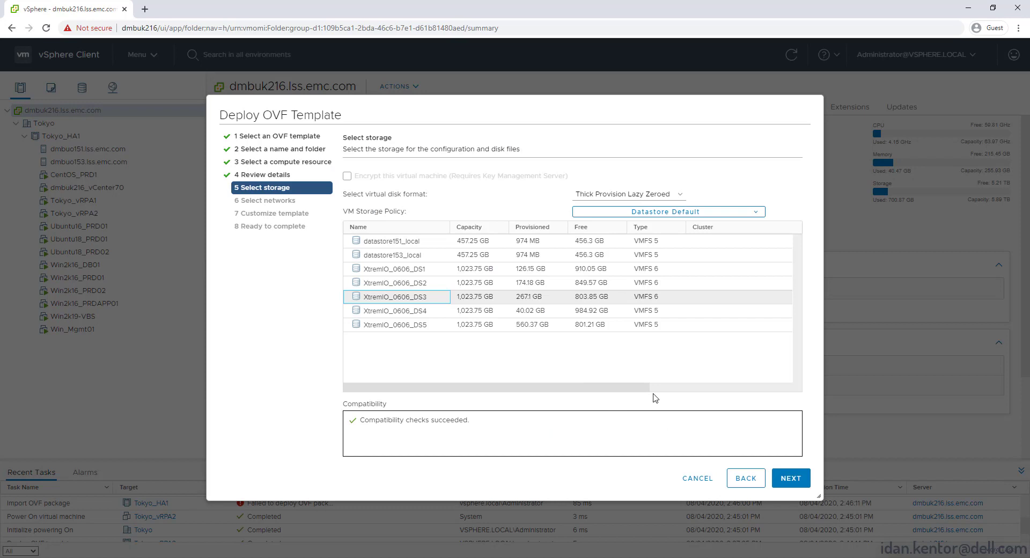
click(793, 476)
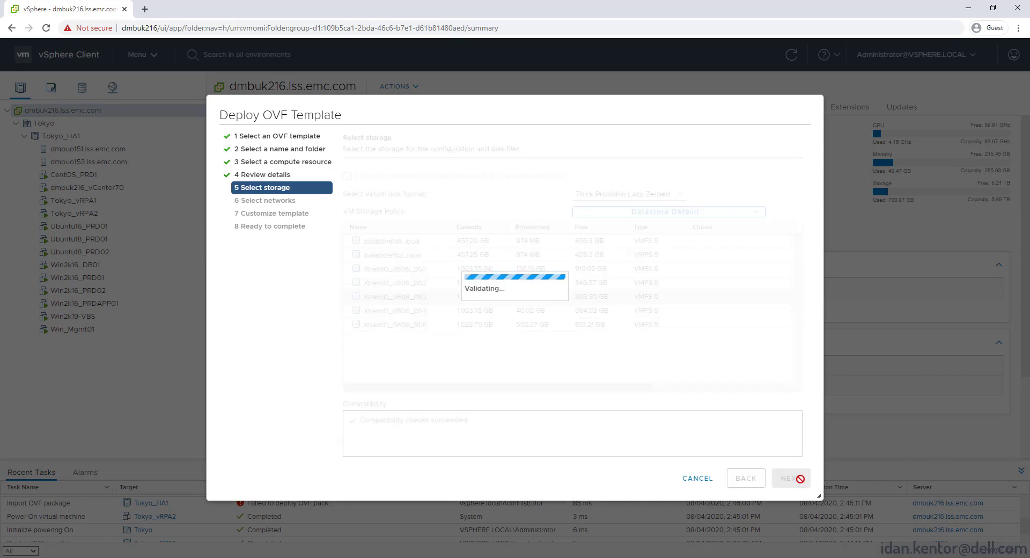
click(615, 190)
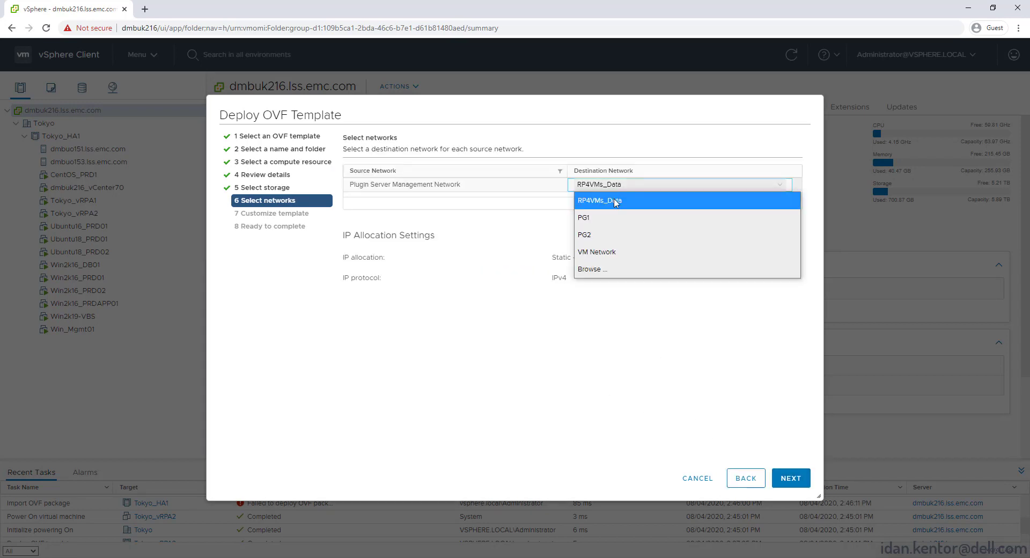
click(616, 248)
click(790, 479)
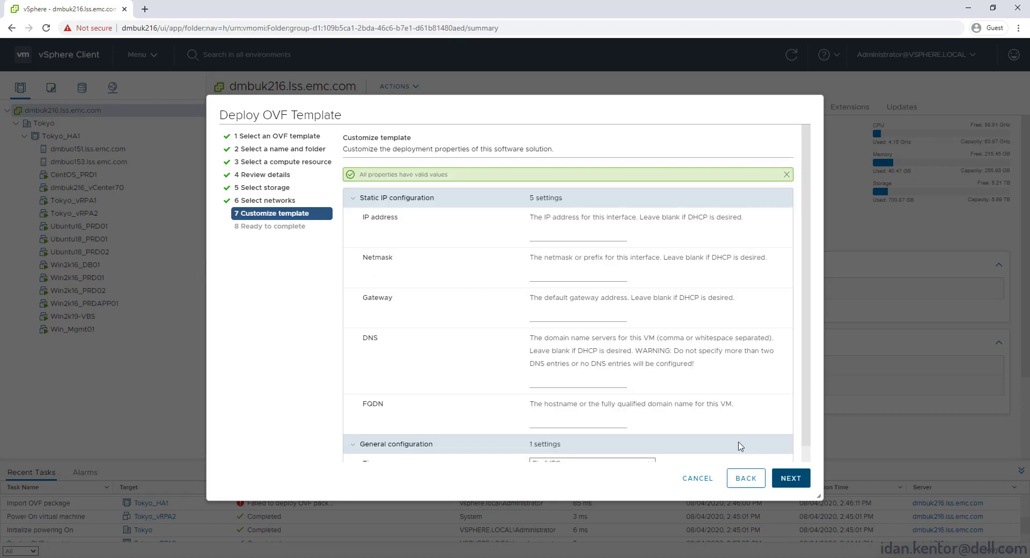
Give the Plugin Server the static IP address 10.224.214.215, netmask 255.255.248.0 and gateway 10.224.208.1.
click(550, 238)
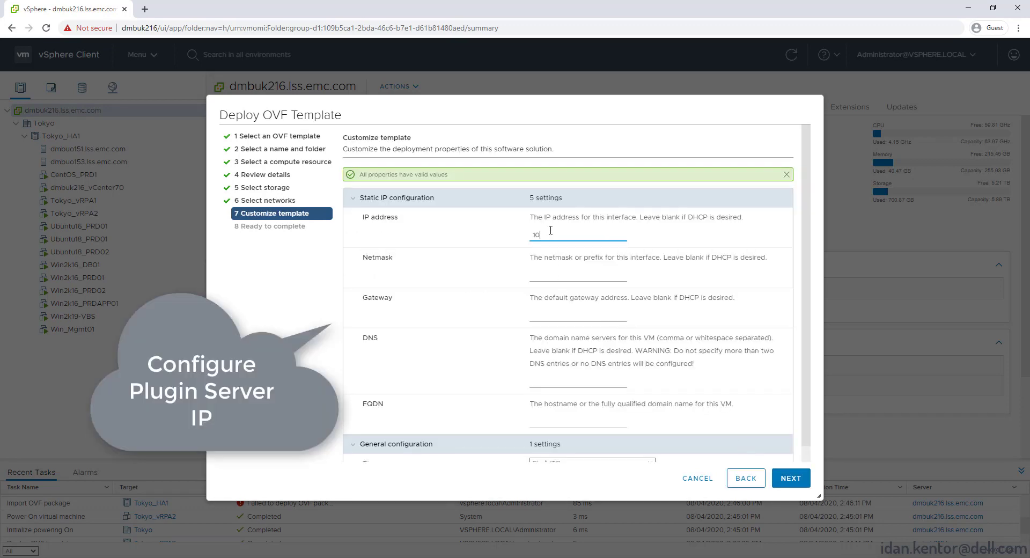
text(10.224.214.215)
click(563, 275)
text(255.255.25)
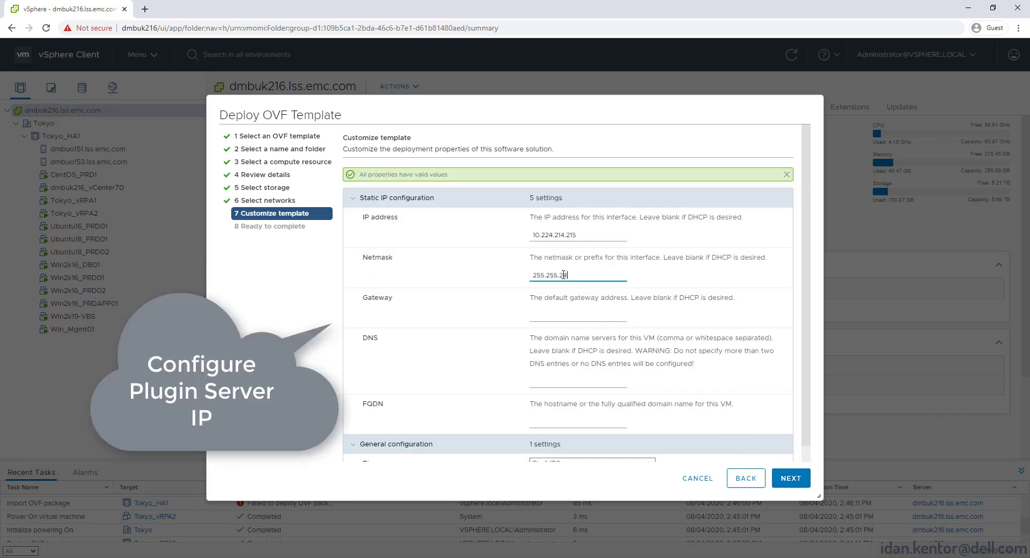
text(8.0)
key(Tab)
text(10)
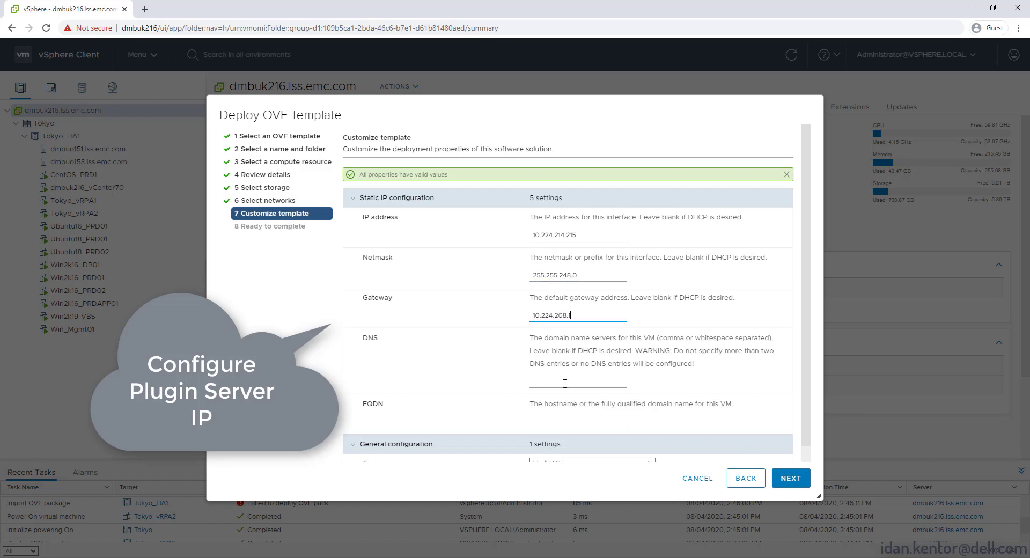
Set the Plugin Server's DNS to 10.106.16.22 and its FQDN to dmbuo215.lss.emc.com.
click(565, 383)
text(10.106.16.22)
click(552, 420)
text(dmbuo215.lss.emc.com)
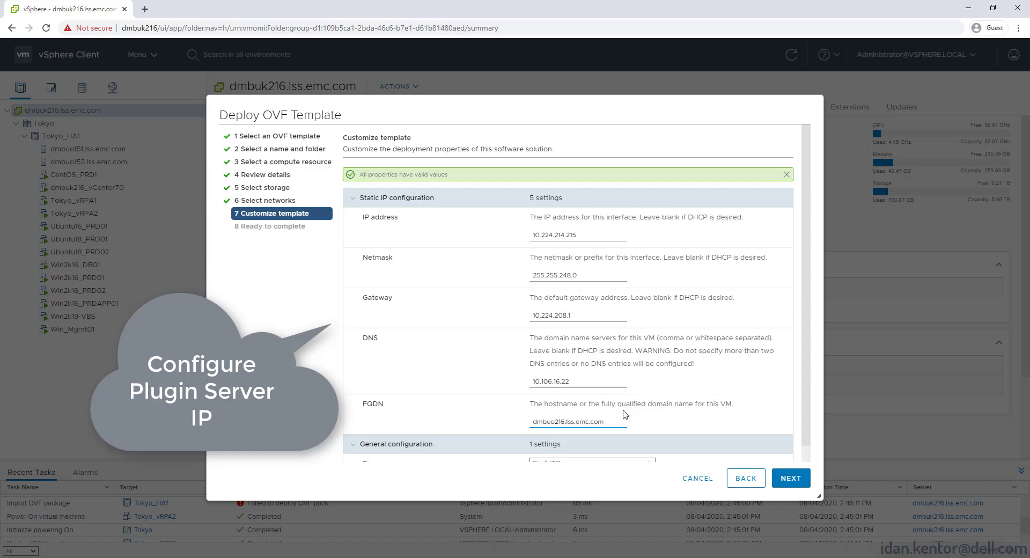
Finish the Plugin Server deployment with the default timezone and power on the Tokyo_Plugin-Server virtual machine.
drag(807, 428, 811, 450)
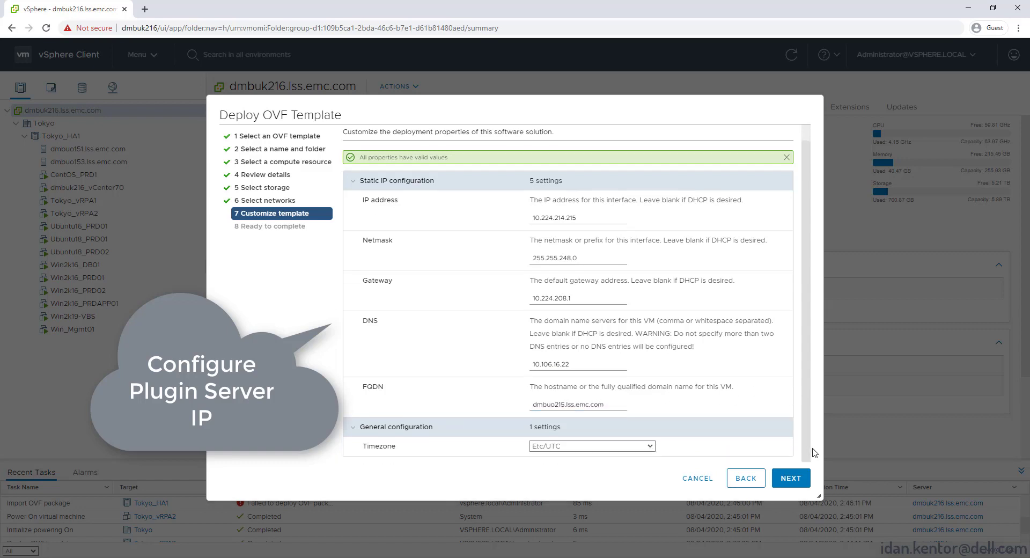
click(801, 484)
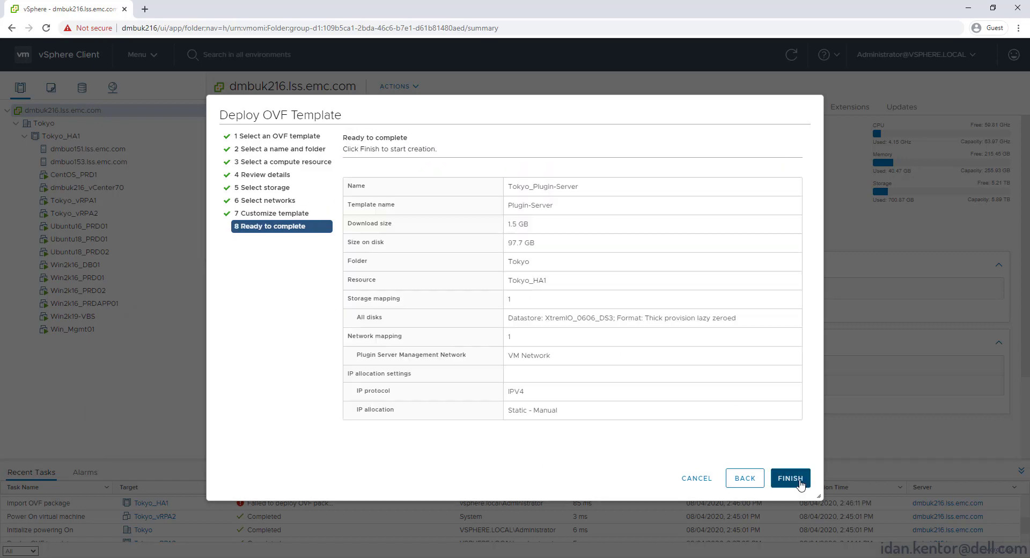
click(801, 484)
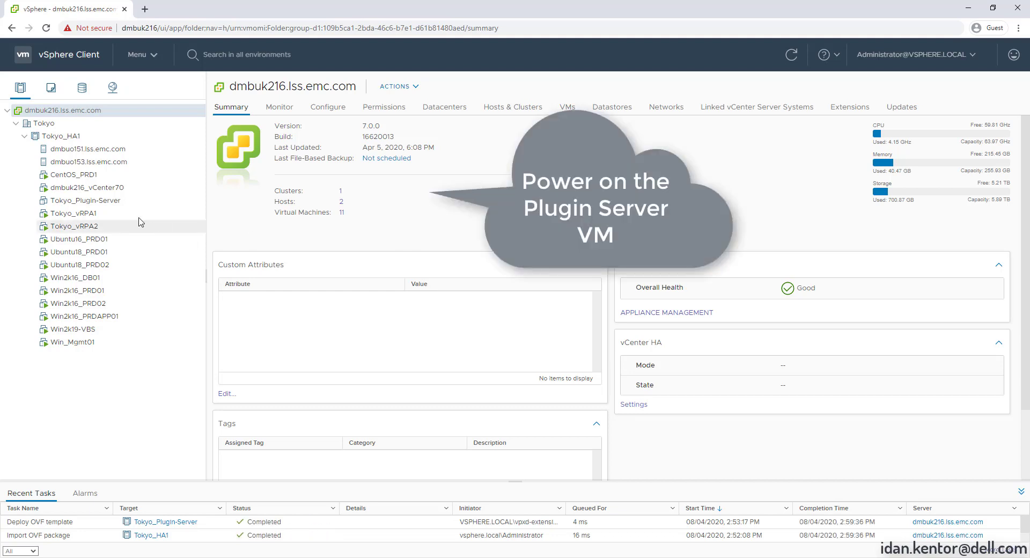
right_click(106, 202)
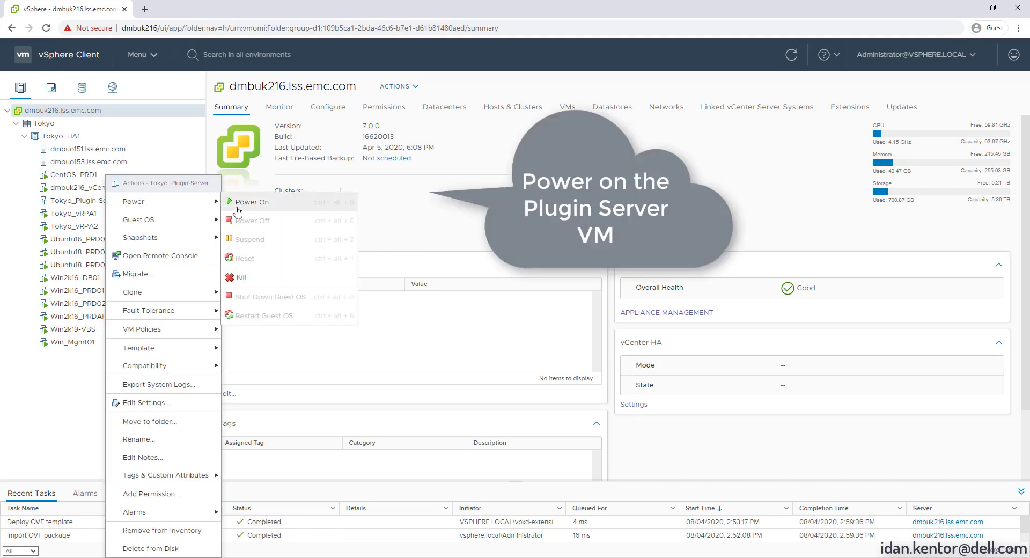
click(243, 209)
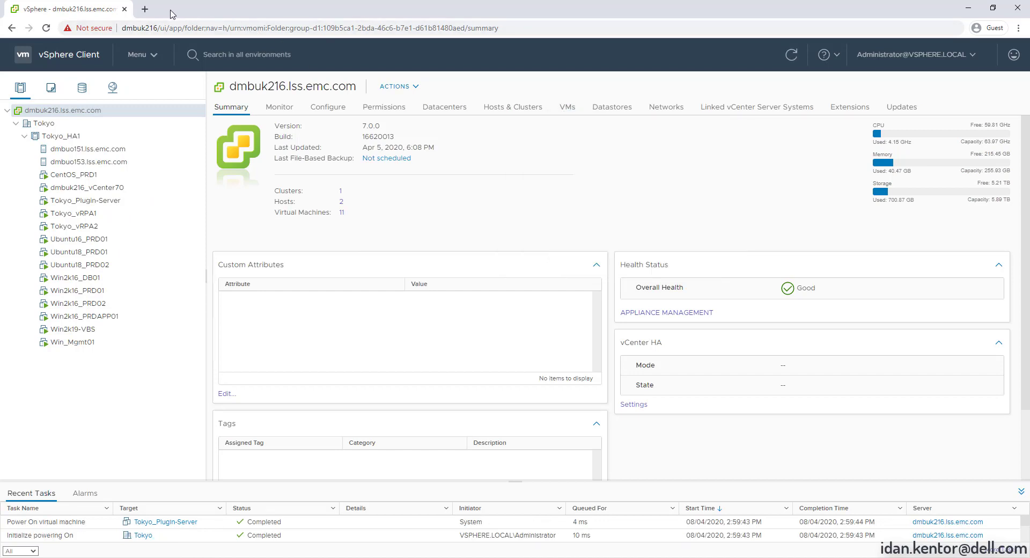
click(145, 9)
text(https://10.224.214.247)
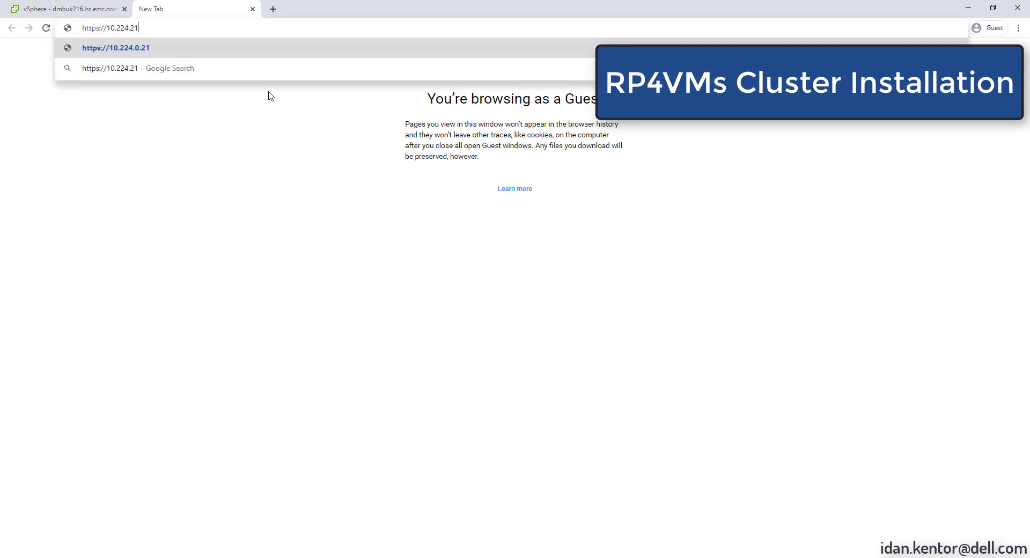
key(Return)
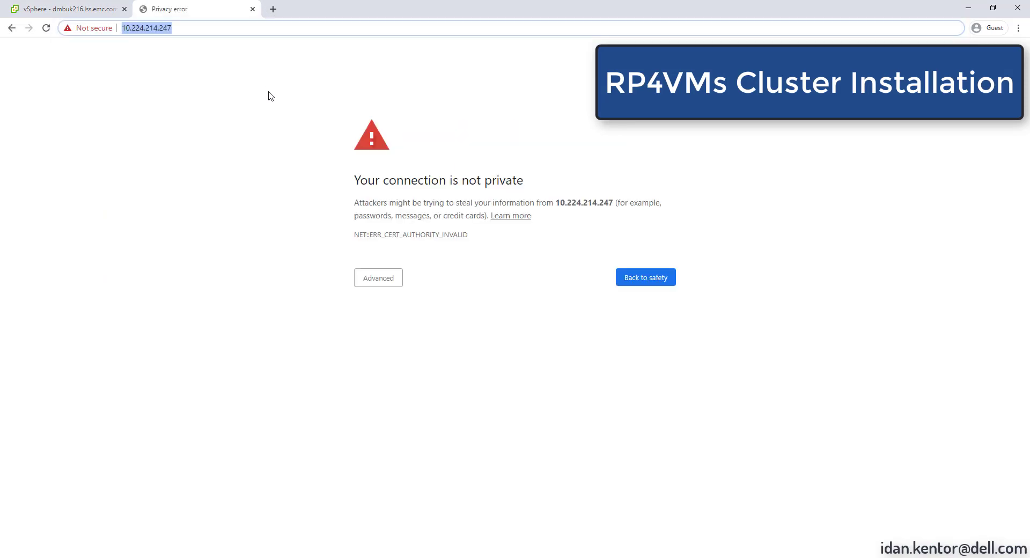
click(379, 278)
click(404, 369)
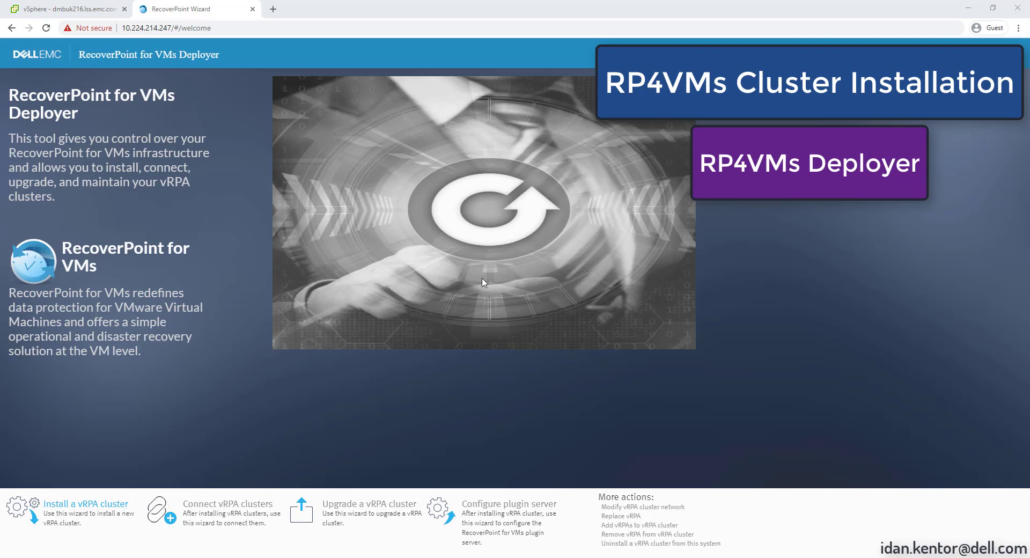
click(85, 504)
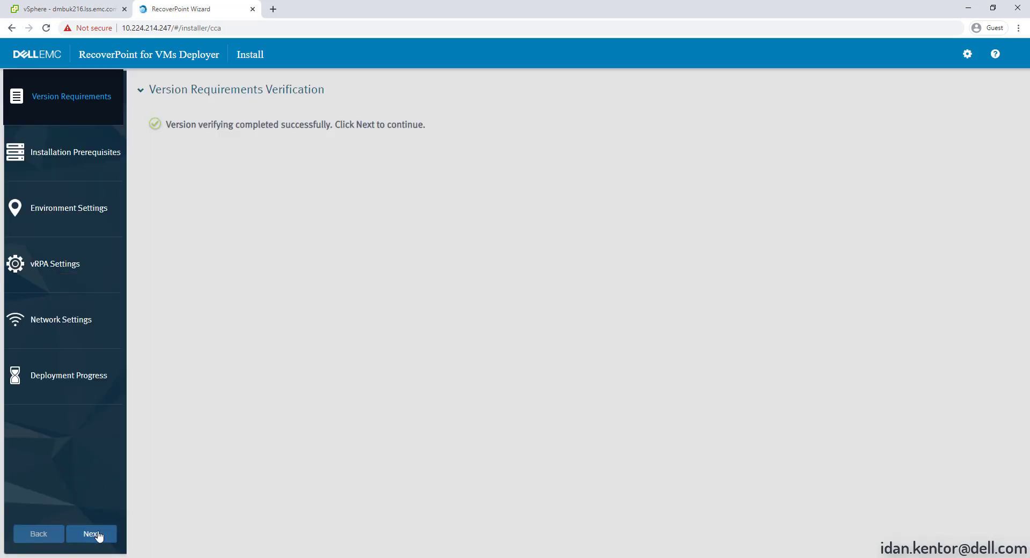
click(91, 534)
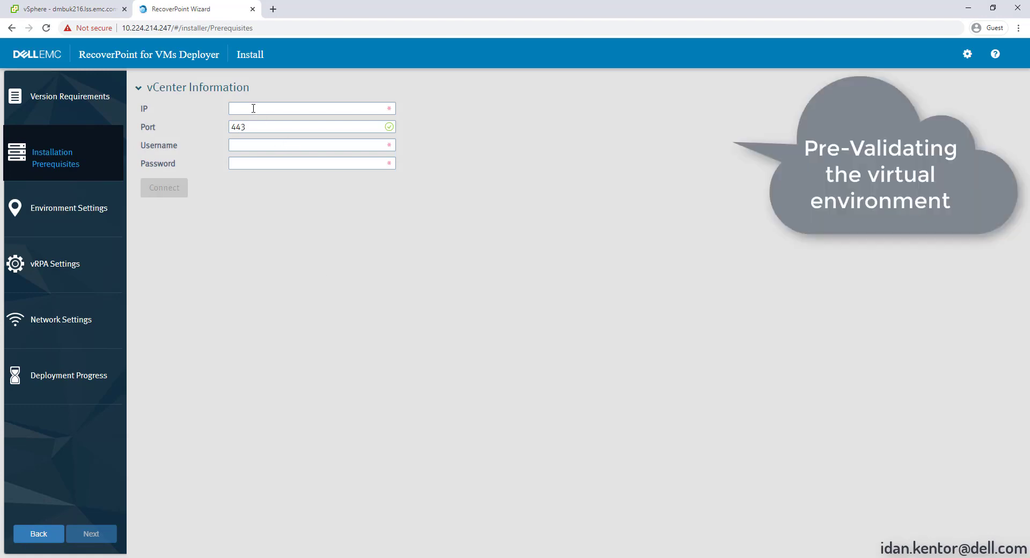
Connect the installer to the vCenter at 10.224.210.216 with the administrator username and password, accept its SSL certificate and continue to the environment settings.
click(254, 108)
text(10.224.210.216)
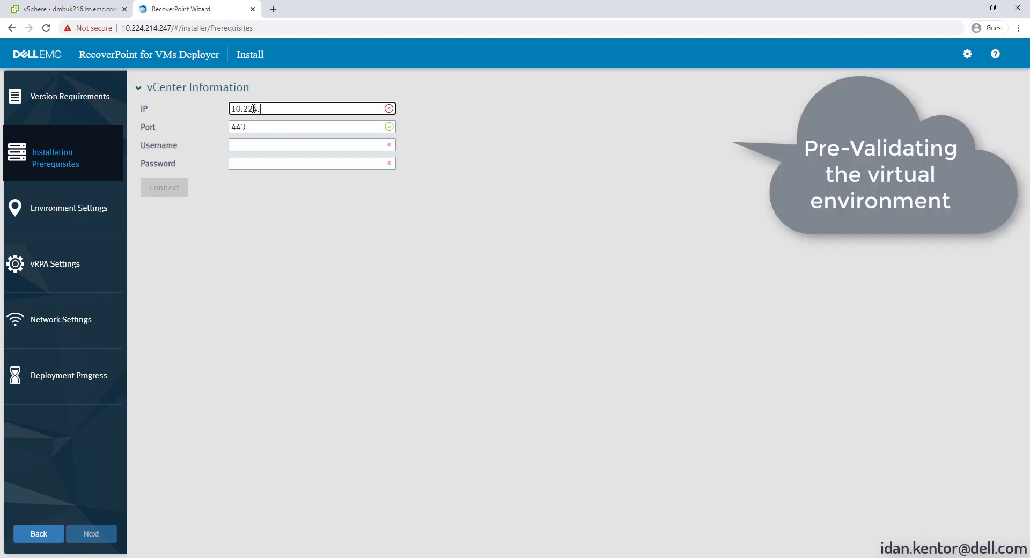
key(Tab)
text(Administrator@vsphere.local)
key(Tab)
text(••••••••••••)
click(164, 187)
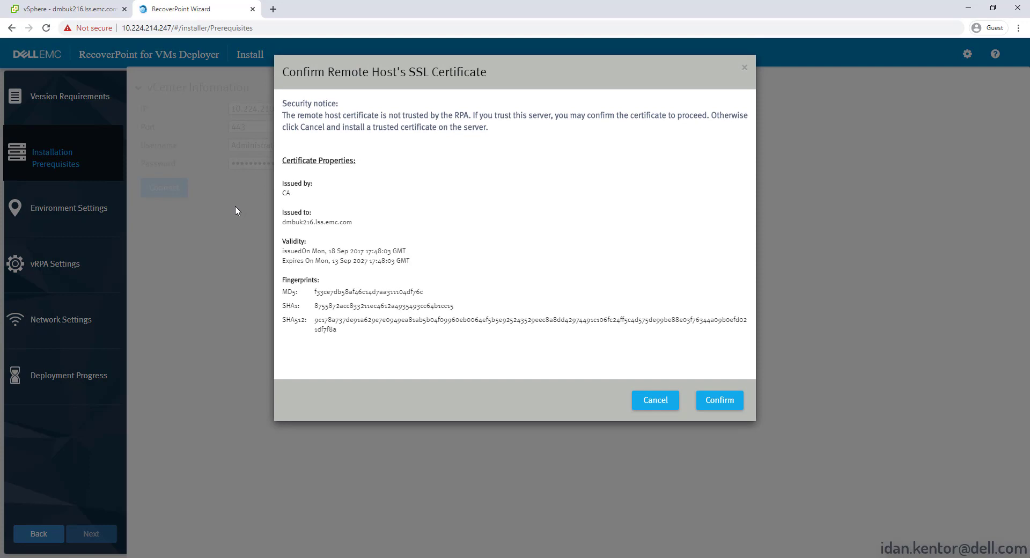
click(716, 400)
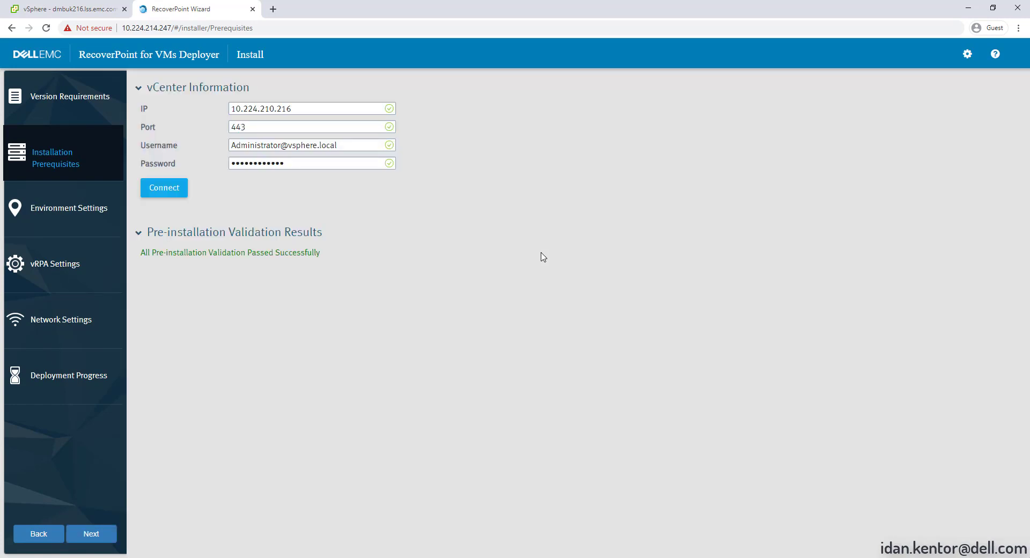
click(107, 537)
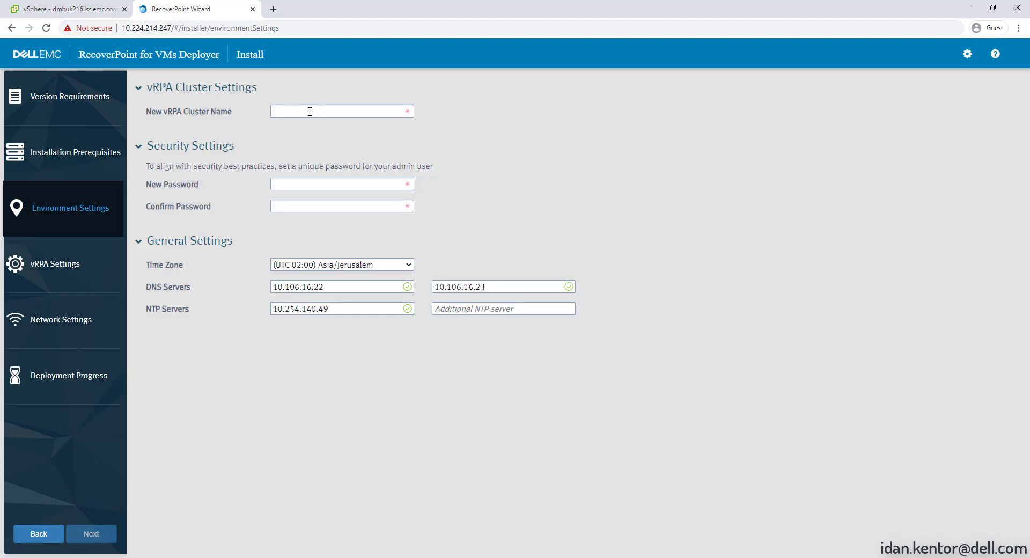
Name the new vRPA cluster Tokyo and enter and confirm the new admin password.
click(310, 111)
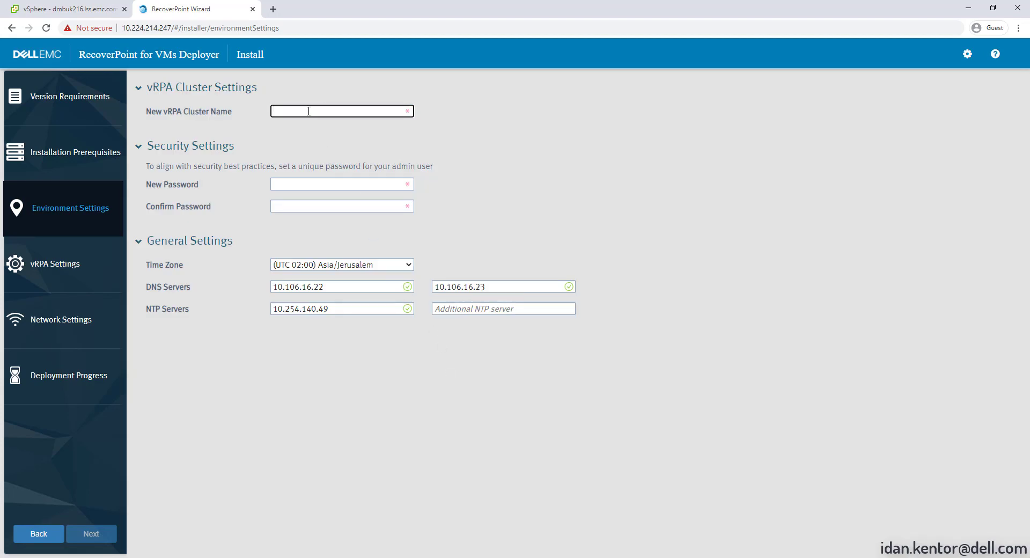
click(309, 183)
text(************)
key(Tab)
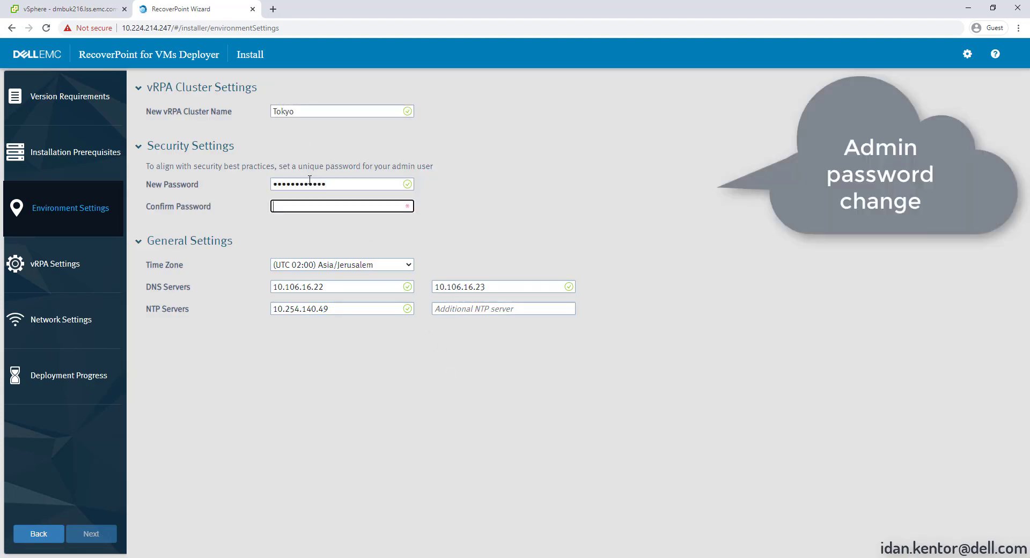
text(************)
Set the cluster's time zone to Asia/Tokyo, add 10.106.16.22 as the additional NTP server and continue to the vRPA settings.
click(409, 264)
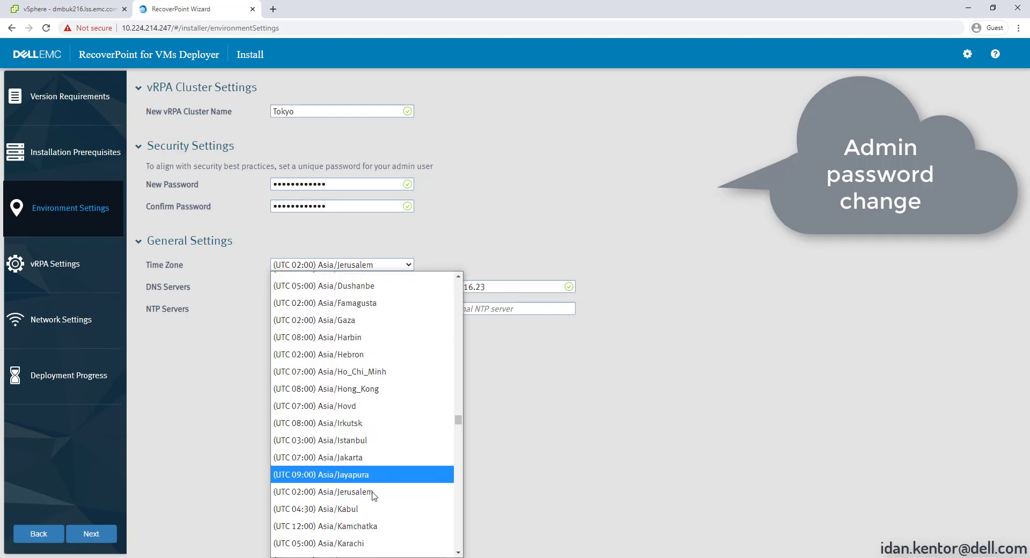
scroll(370, 456, down, 15)
click(359, 456)
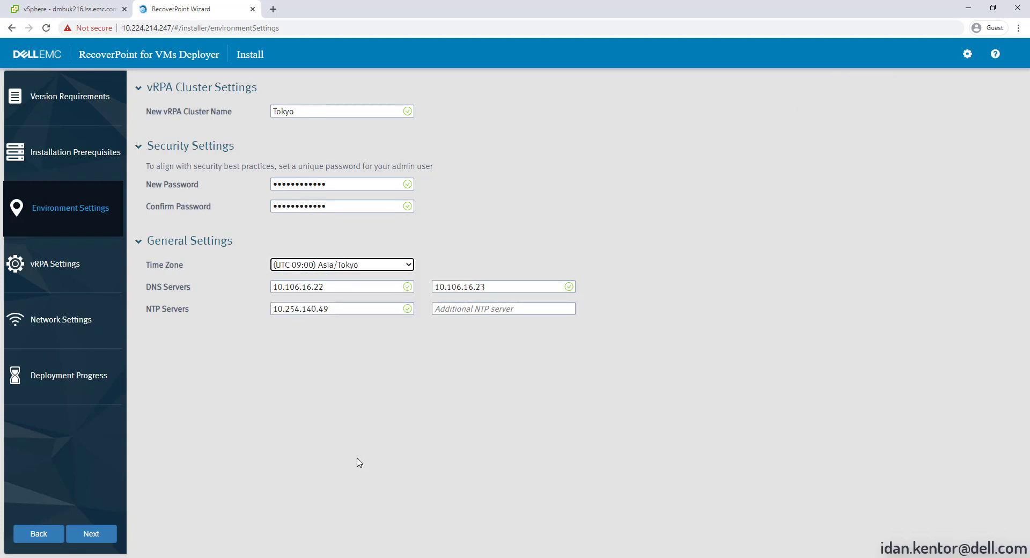
drag(329, 287, 272, 299)
key(ctrl+c)
click(481, 308)
key(ctrl+v)
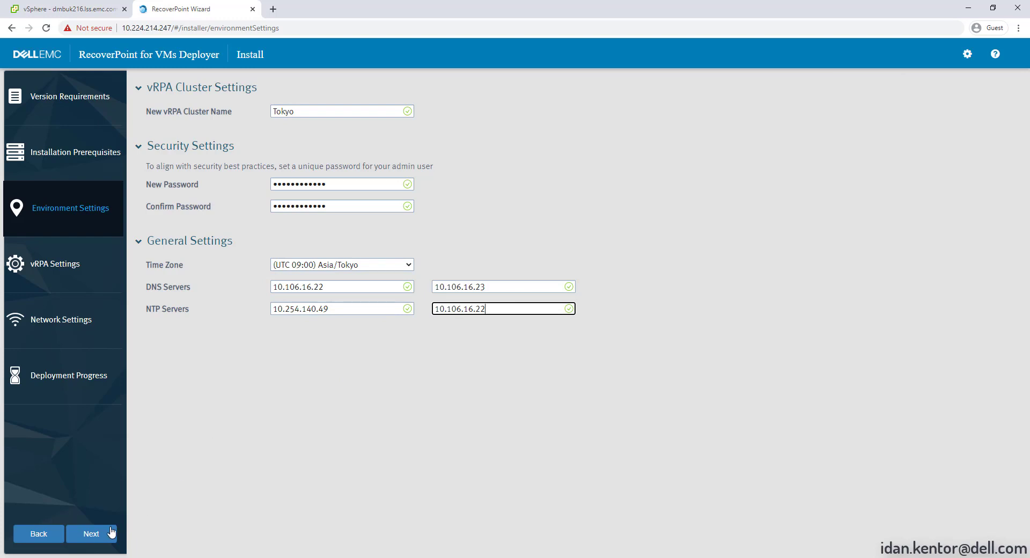
click(93, 533)
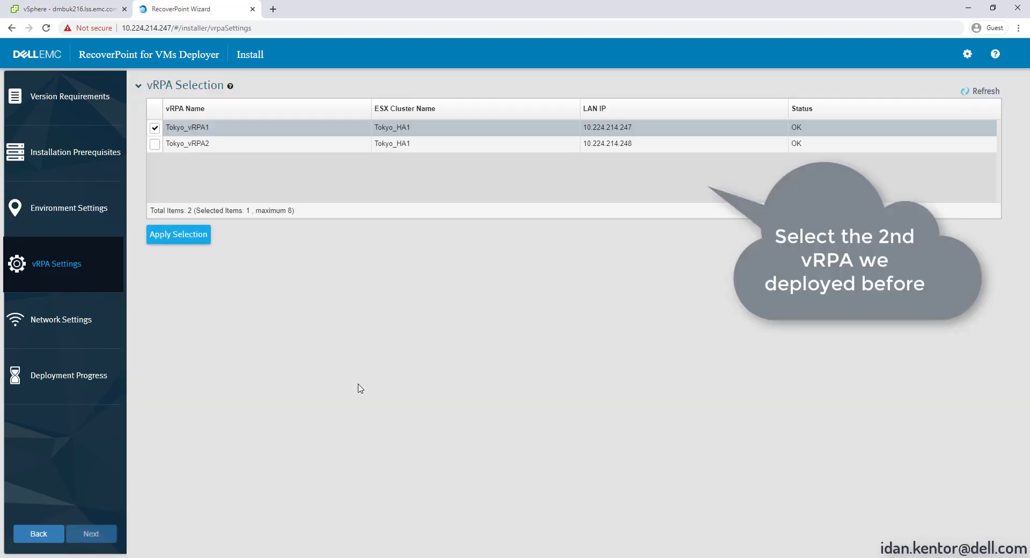
Add Tokyo_vRPA2 to the vRPA selection and place the repository volume on datastore XtremIO_0606_DS3, continuing to the network settings.
click(154, 144)
click(192, 239)
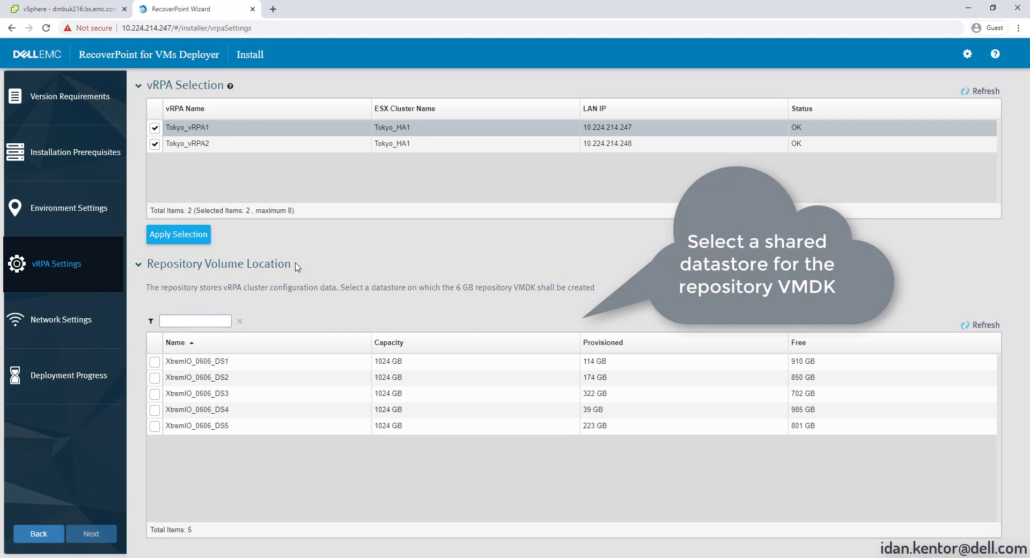
click(154, 395)
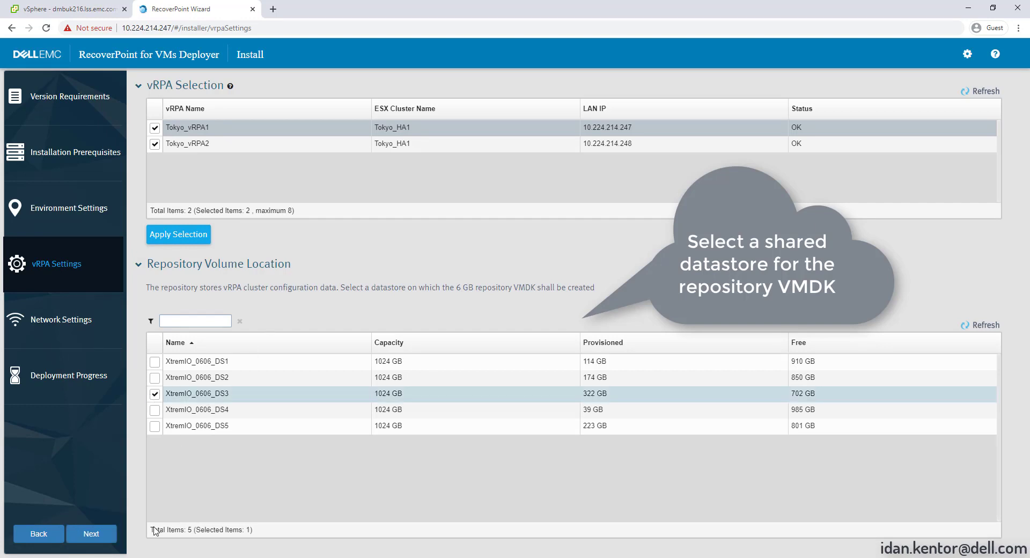
click(89, 533)
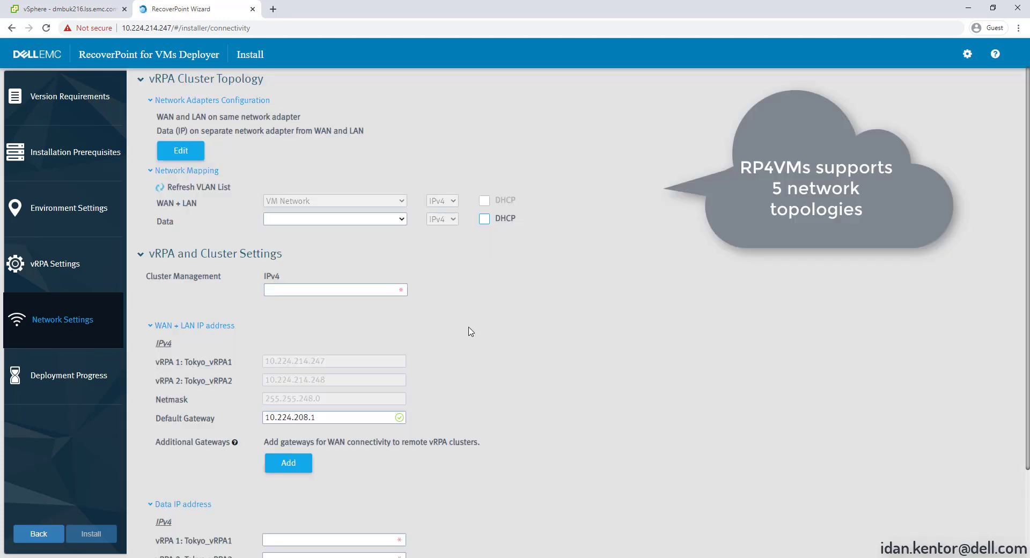
Map the Data network to RP4VMs_Data and set the cluster management IPv4 address to 10.224.214.253.
click(401, 219)
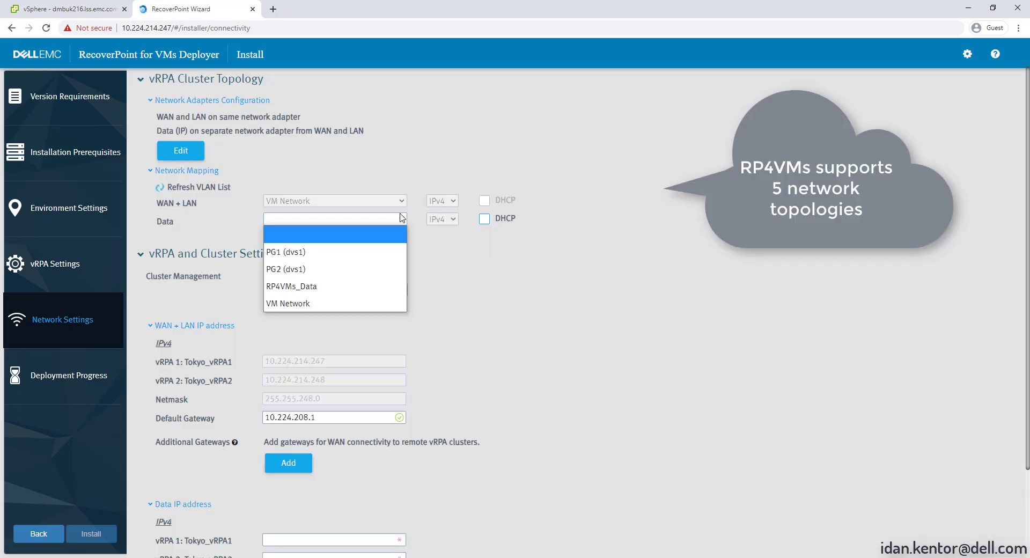
click(370, 285)
click(348, 290)
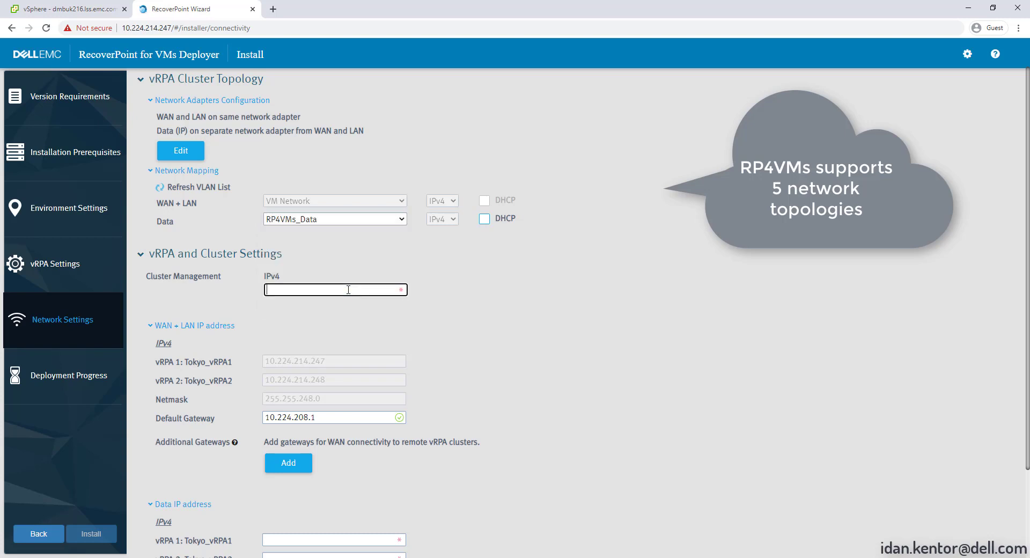
text(10.224.214.253)
scroll(513, 358, down, 2)
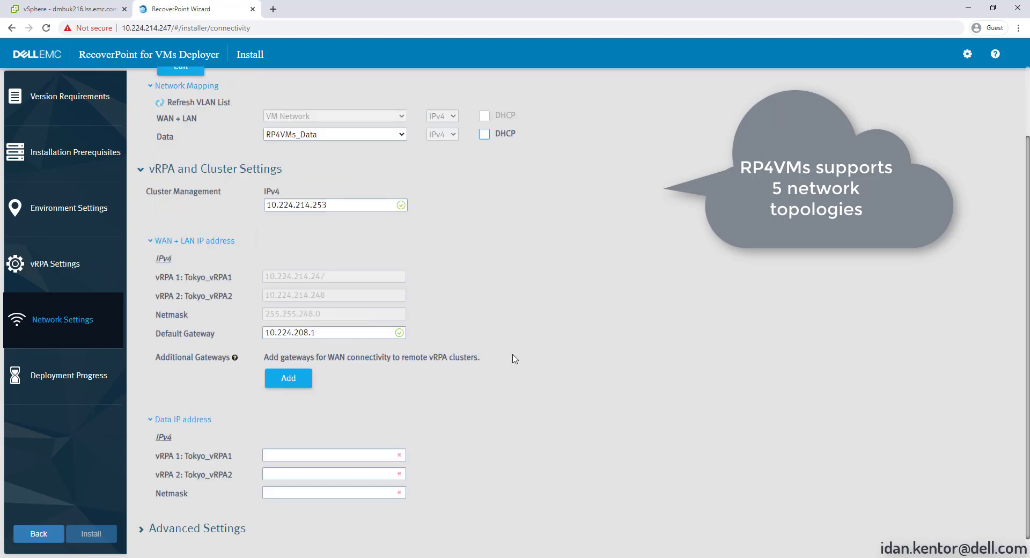
Set the data IP addresses to 192.168.0.11 for Tokyo_vRPA1 and 192.168.0.12 for Tokyo_vRPA2, with netmask 255.255.255.0.
click(321, 434)
text(192.168)
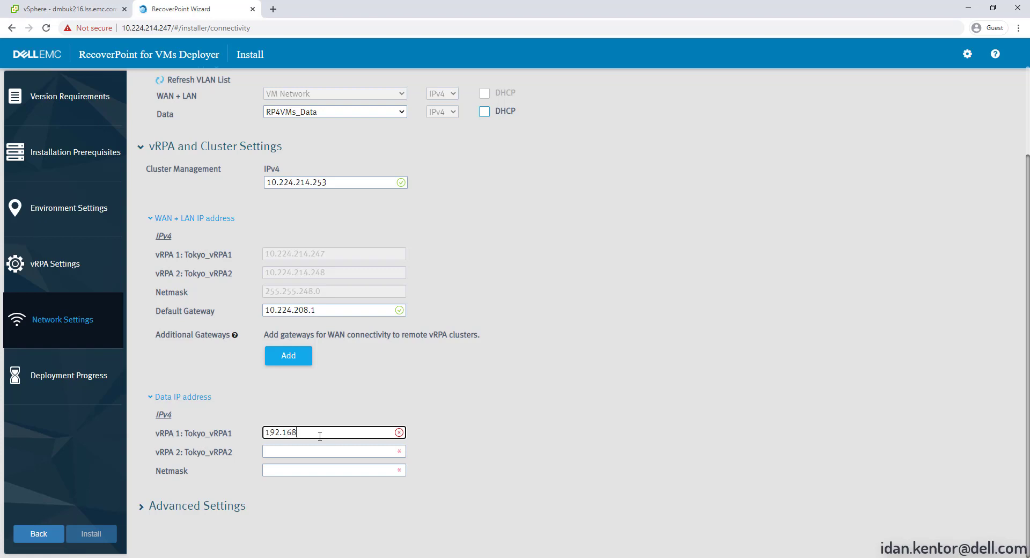
text(.0.11)
click(284, 452)
text(192.168.0.)
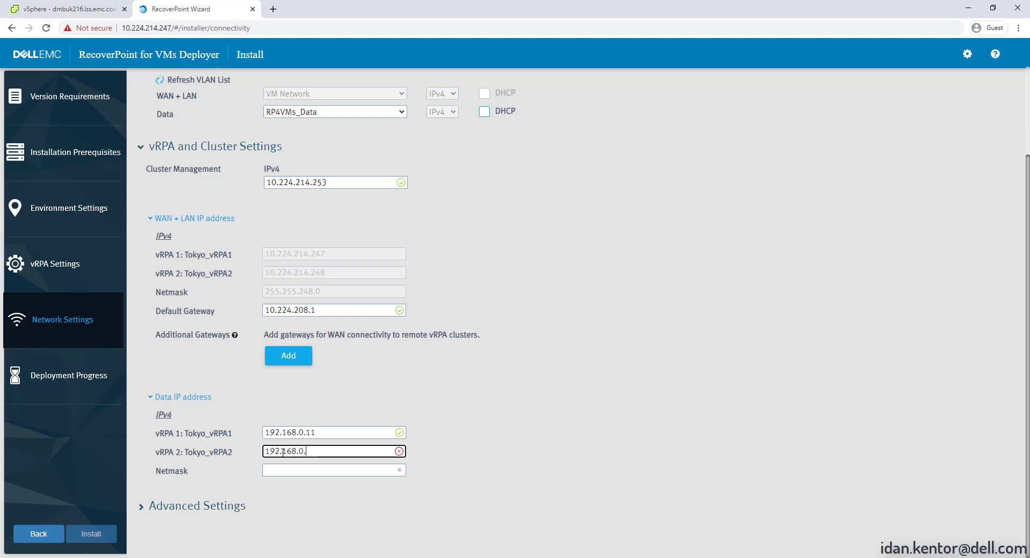
text(12)
key(Tab)
text(255.255.255.0)
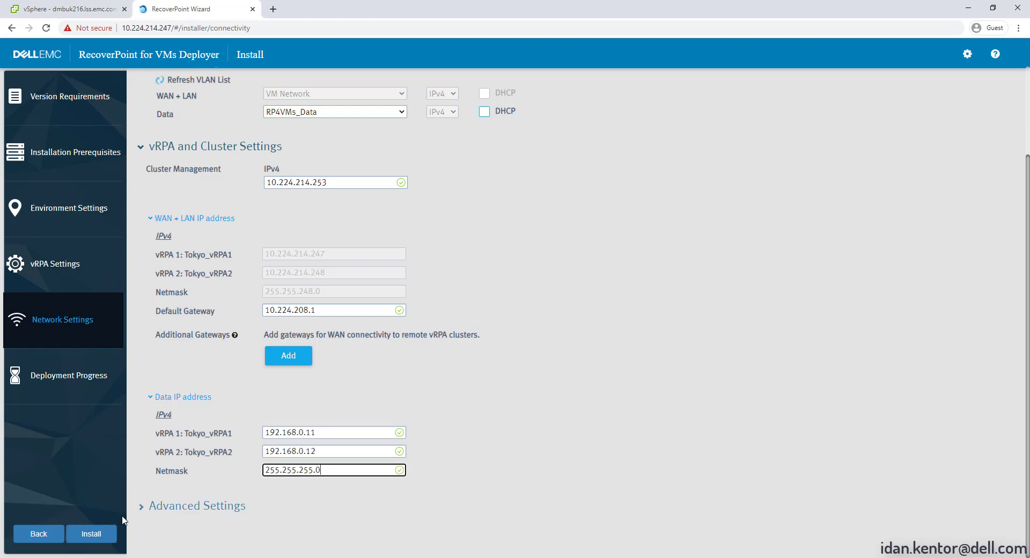
Install the vRPA cluster and, once it is deployed, proceed to the plugin server configuration.
click(101, 534)
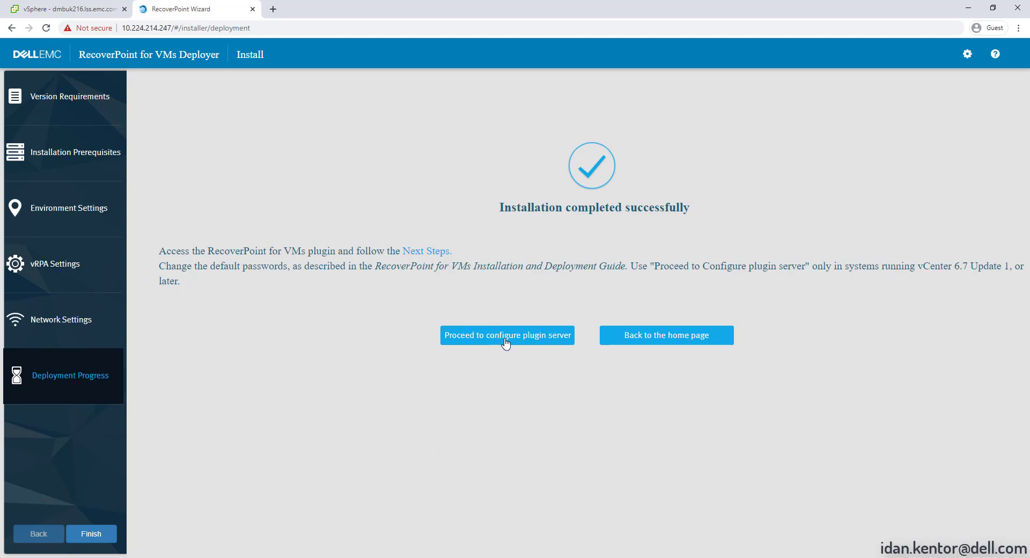
click(505, 341)
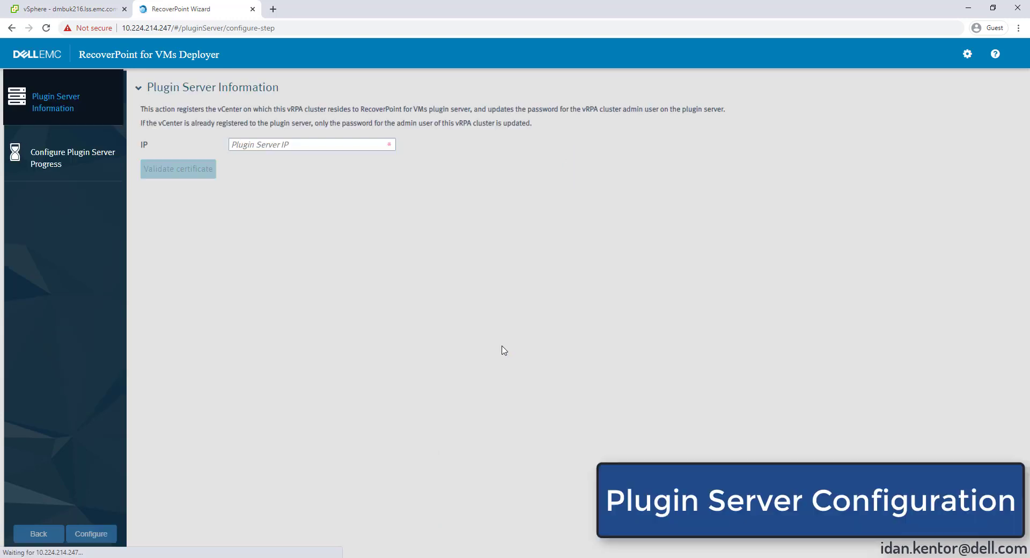
Configure the plugin server with IP 10.224.214.215, validating and confirming its SSL certificate.
click(292, 147)
text(10.224)
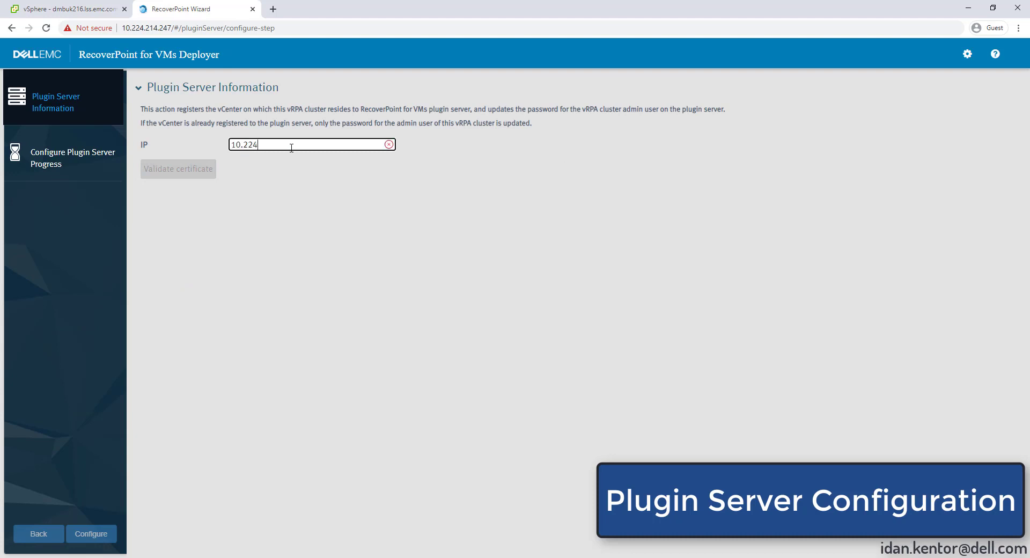
text(.214.215)
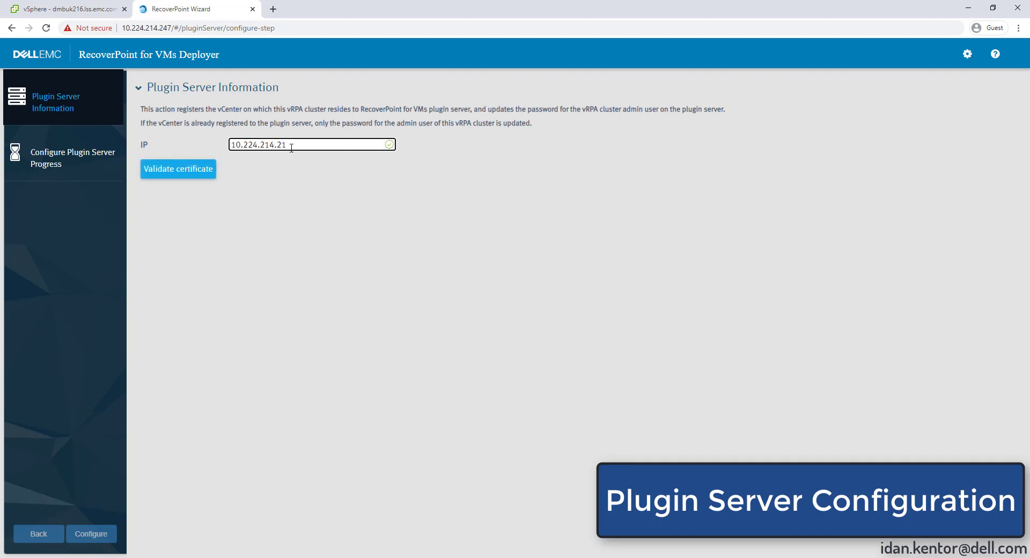
click(182, 180)
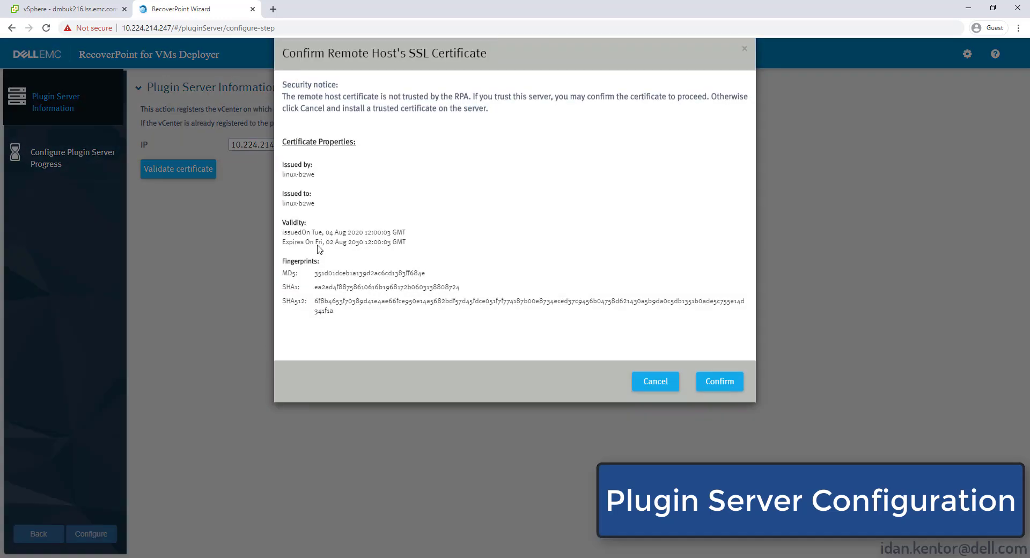
click(722, 400)
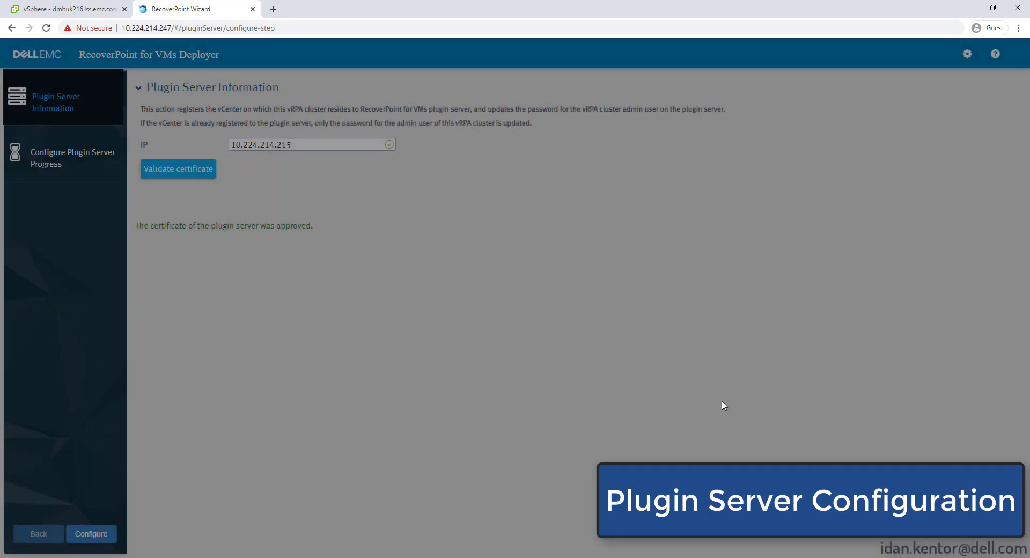
click(91, 535)
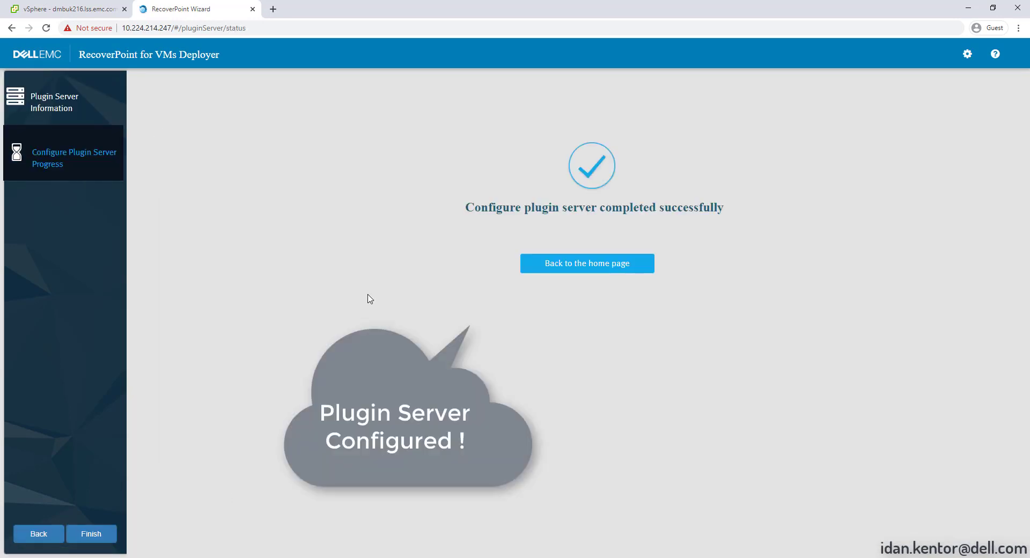
Return to the Deployer home page and log in as admin with the account password.
click(586, 267)
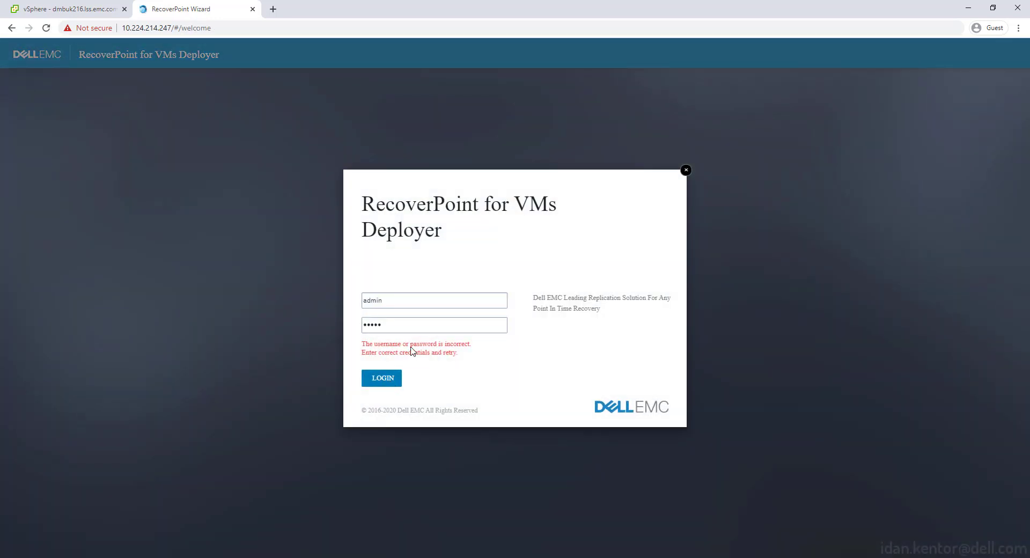
double_click(400, 325)
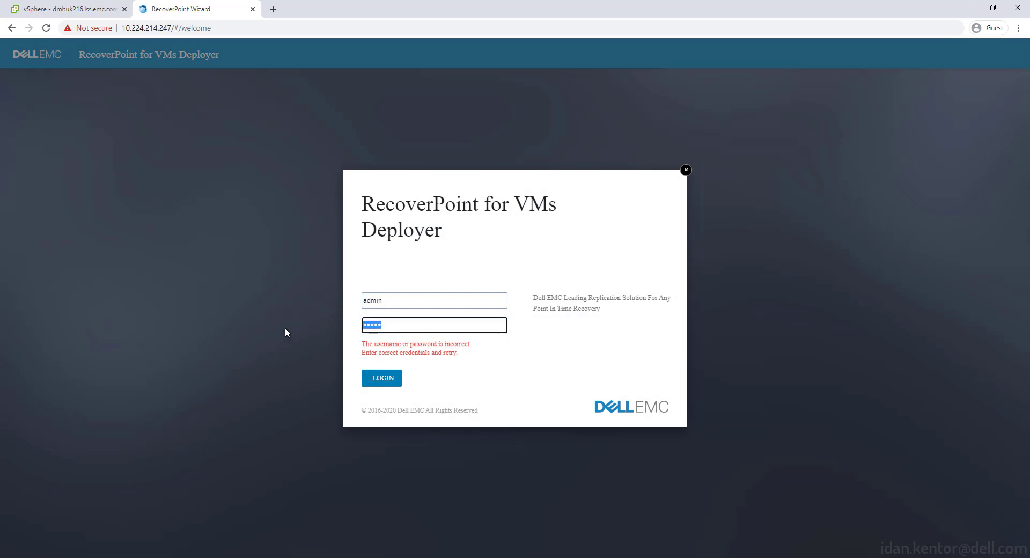
text(••••••••••••)
click(397, 380)
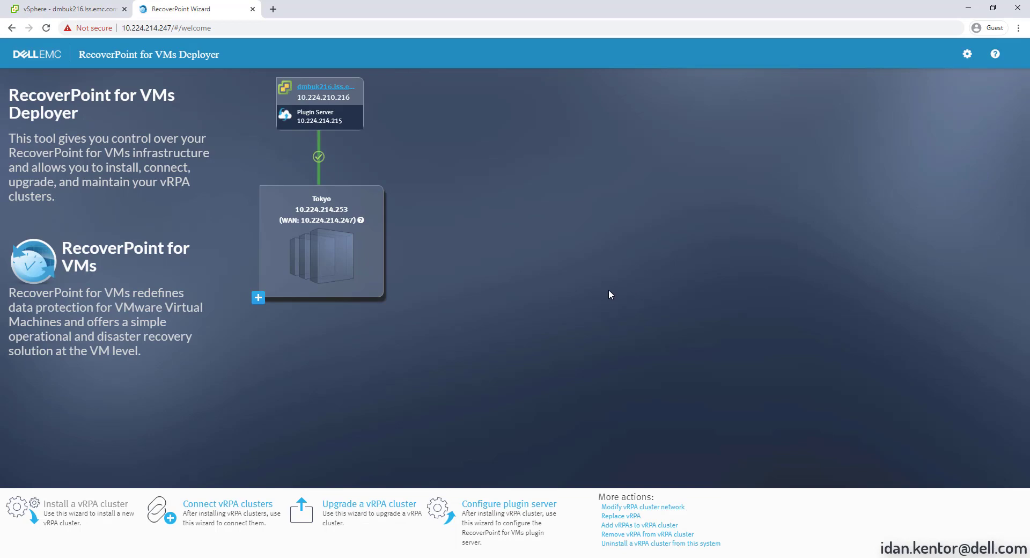
Switch to the vSphere Client and refresh it to enable the RecoverPoint for VMs plugin, checking that the plugin is offered.
click(102, 6)
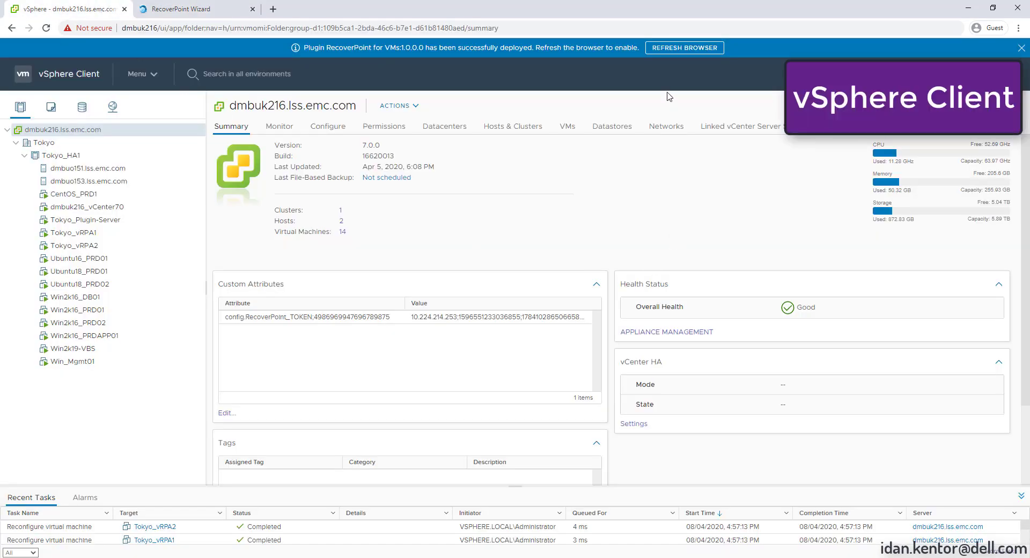
click(665, 48)
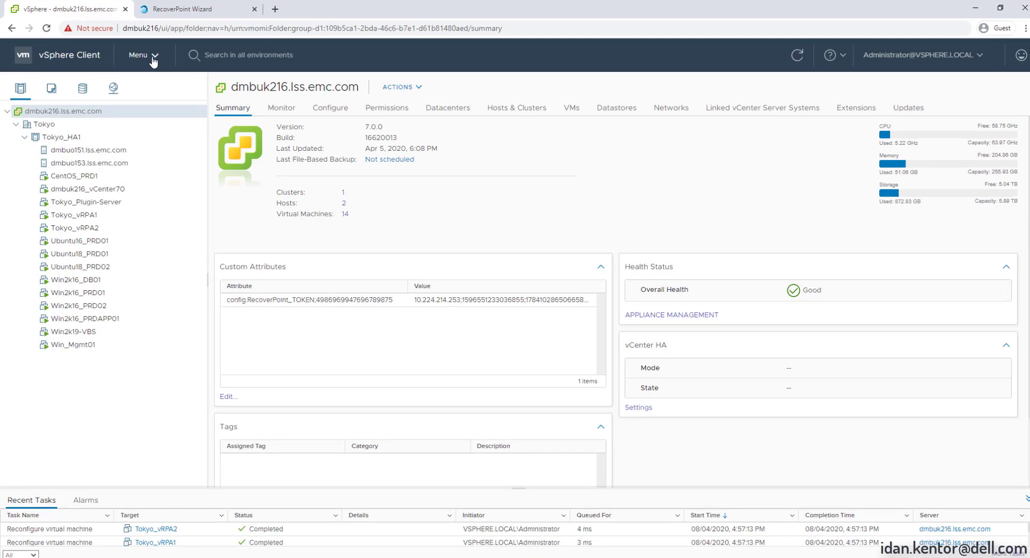
click(156, 56)
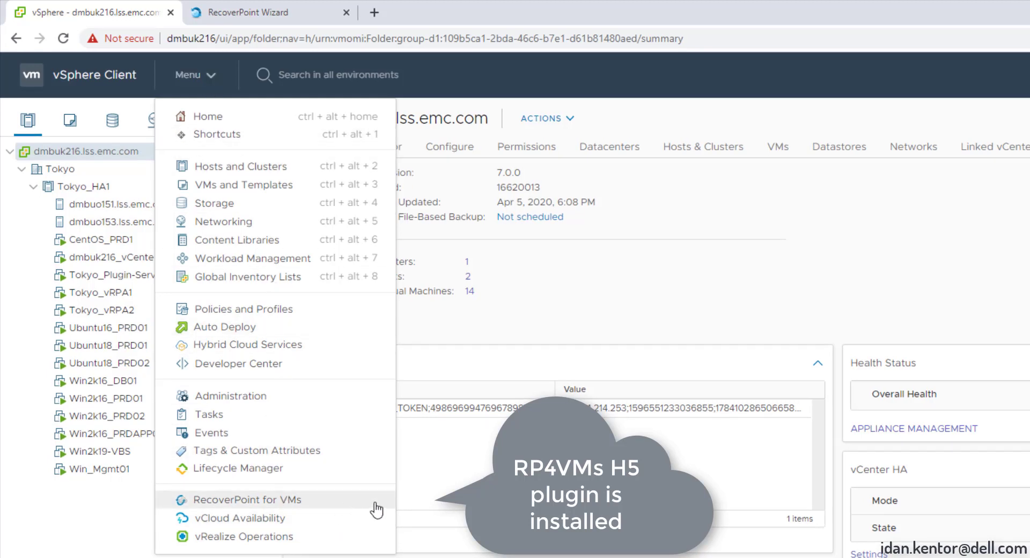
In the RecoverPoint for VMs Deployer, connect the Tokyo cluster to the remote vRPA cluster at WAN IP 10.224.214.53 using the current cluster credentials.
click(282, 10)
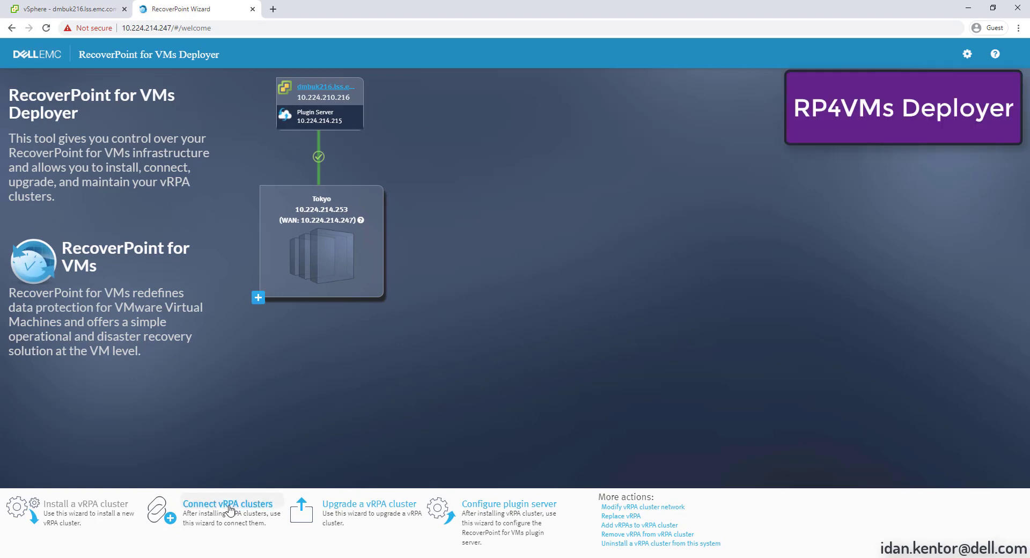
click(209, 504)
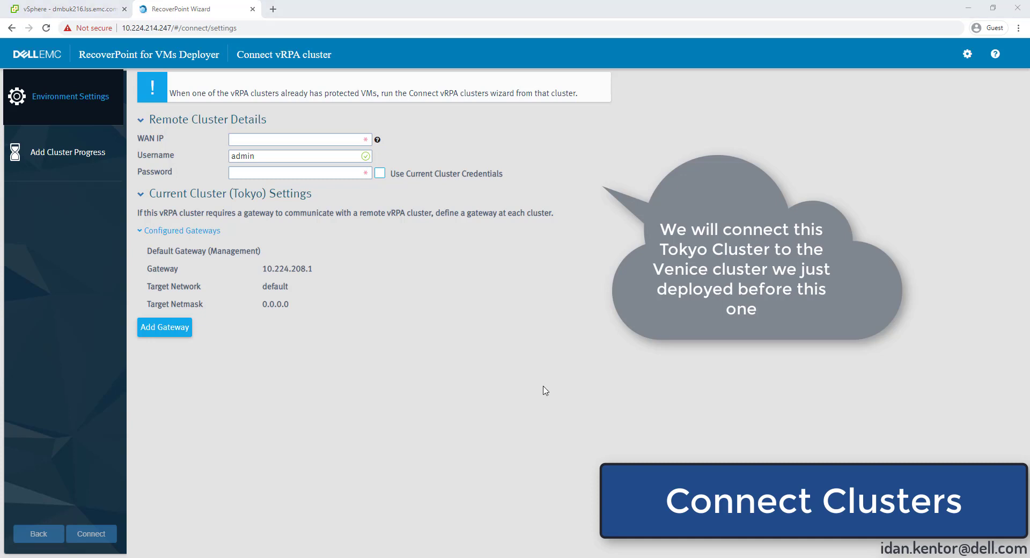
click(251, 139)
text(10.224.214)
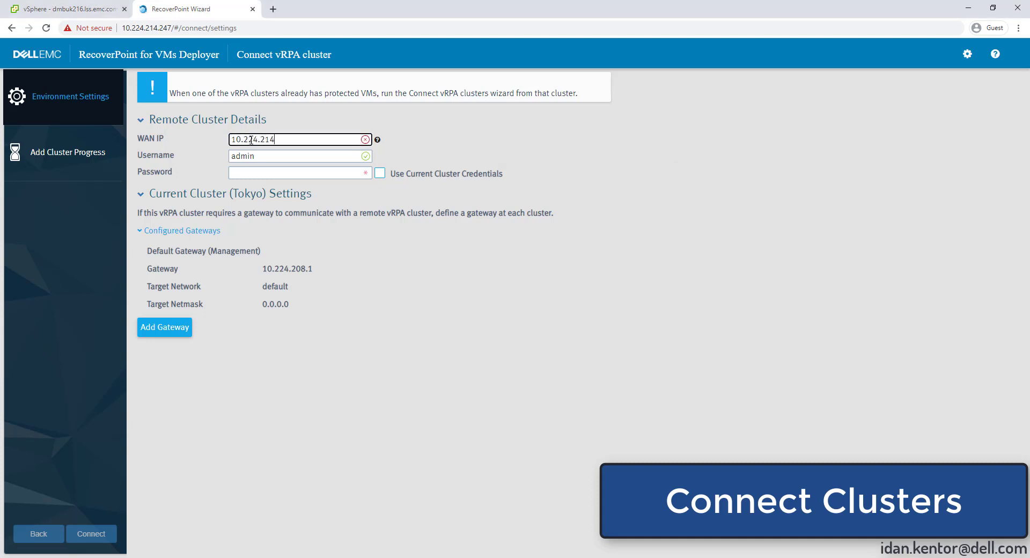
text(.53)
click(380, 174)
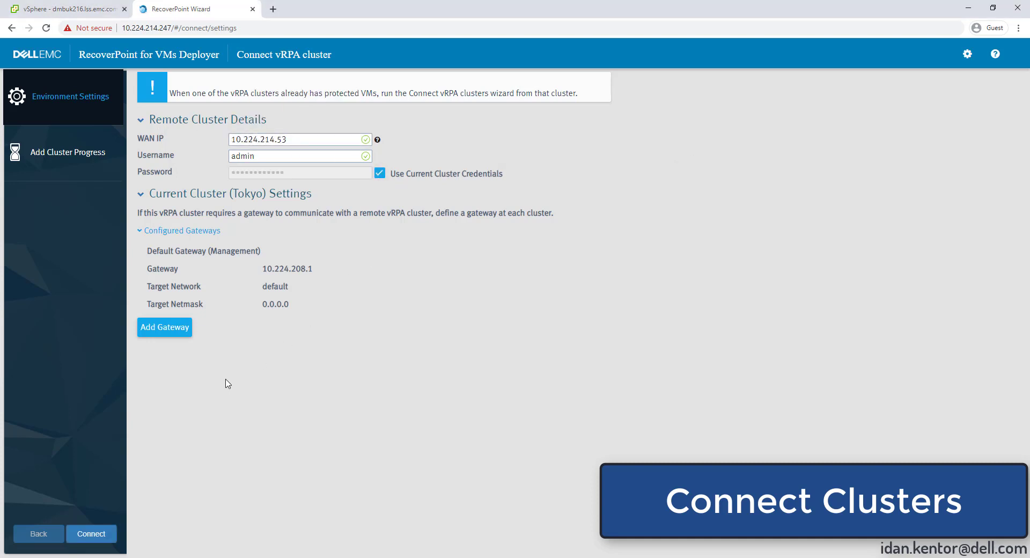
click(102, 533)
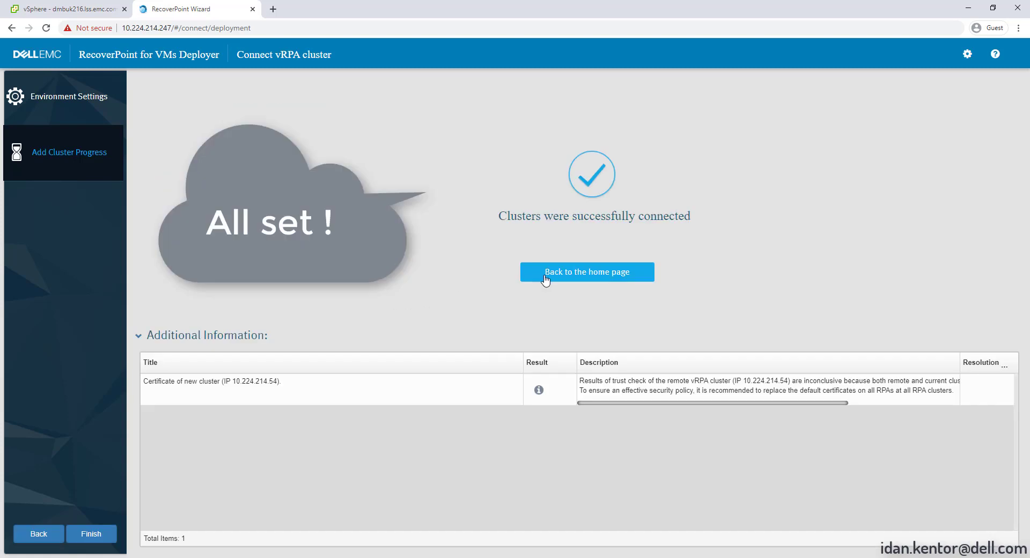
Go back to the Deployer home page and log in again as admin with the account password to show the connected clusters.
click(565, 275)
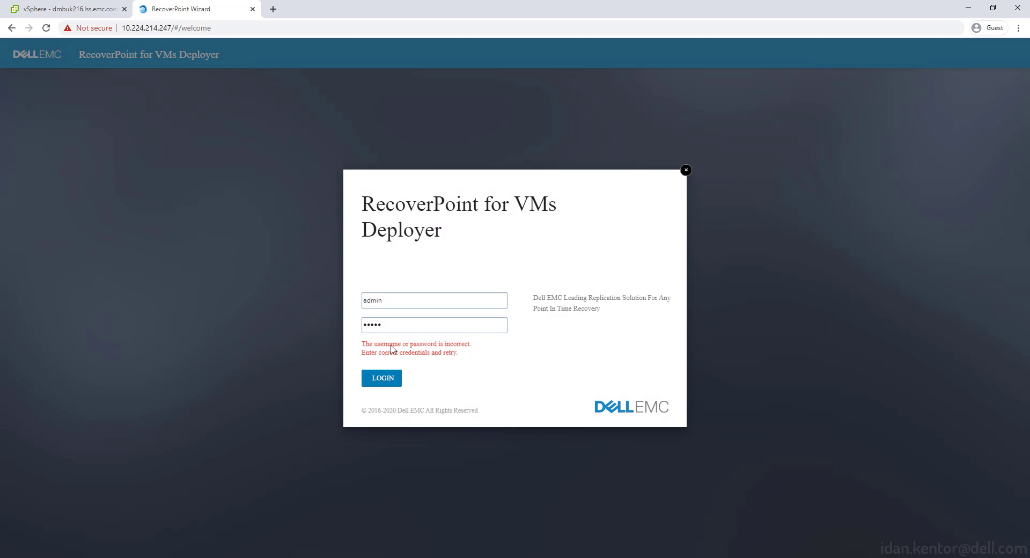
drag(389, 326, 283, 315)
text(••••••••••••)
click(390, 380)
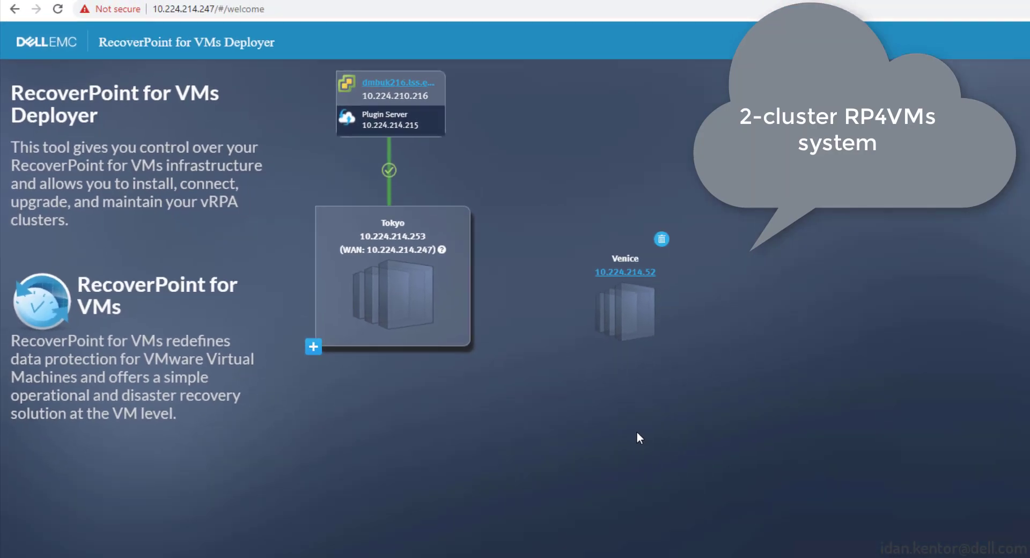
Switch to the vSphere Client, start RecoverPoint protection for Win2k16_DB01 and exclude Hard disk 2 - SCSI (0:1) from replication.
click(68, 9)
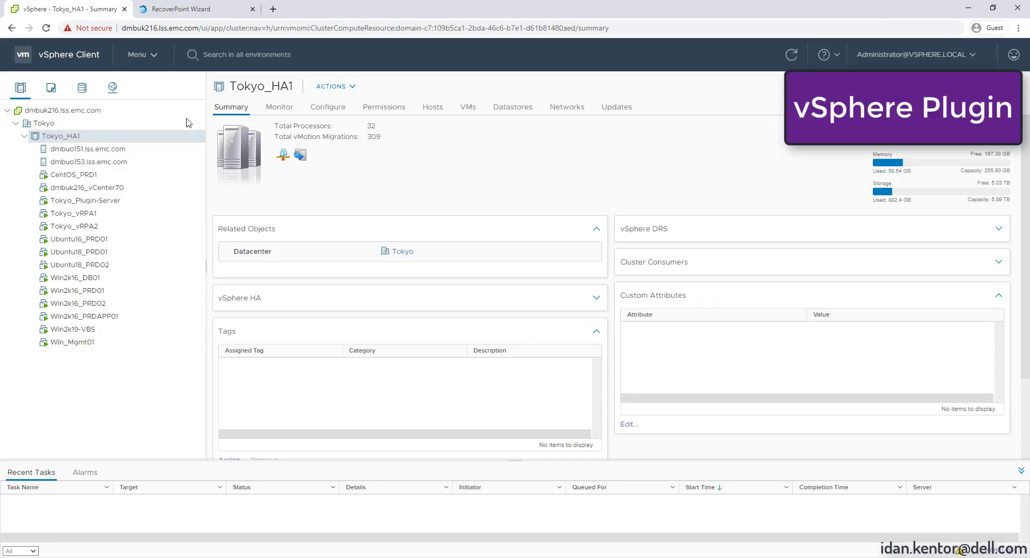
right_click(77, 283)
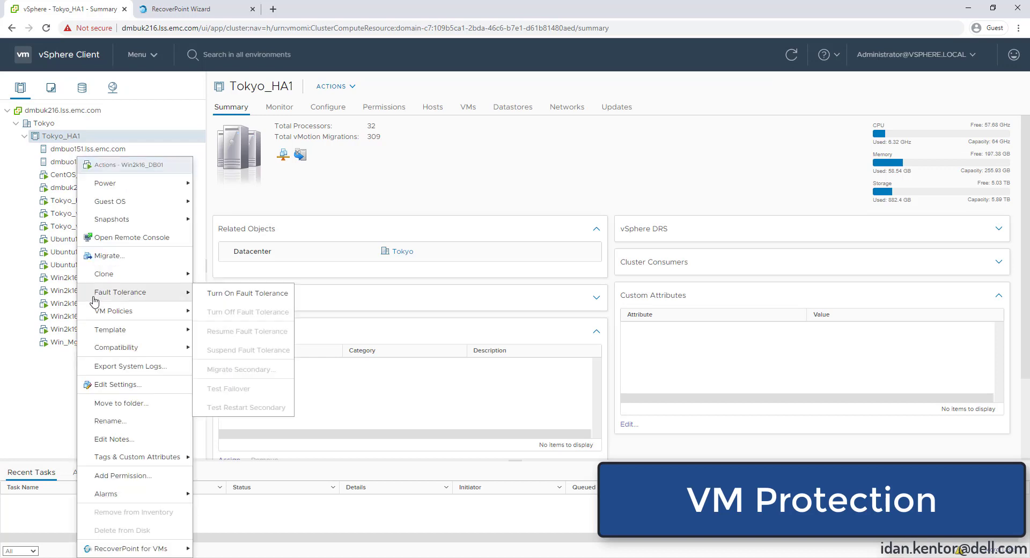
mouse_move(164, 548)
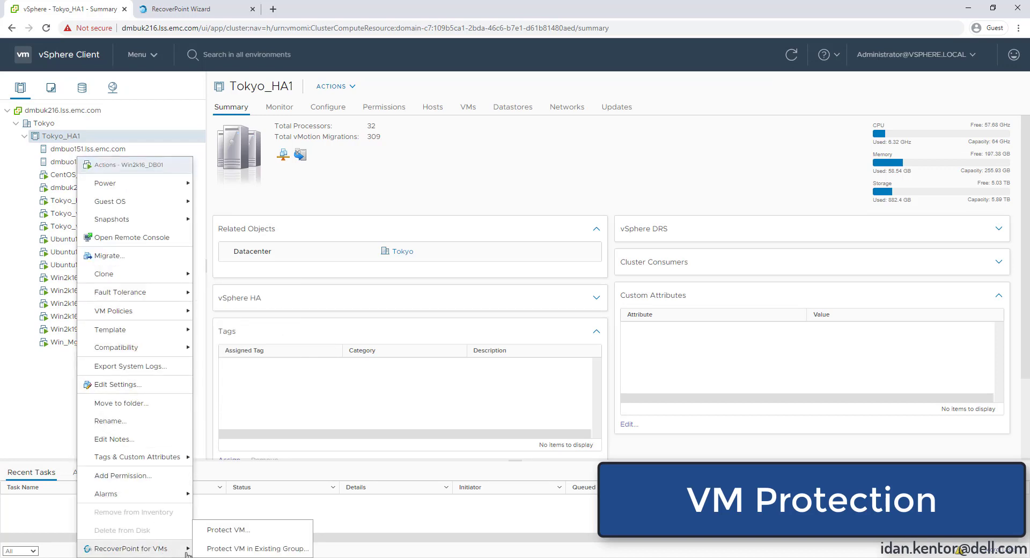
click(246, 530)
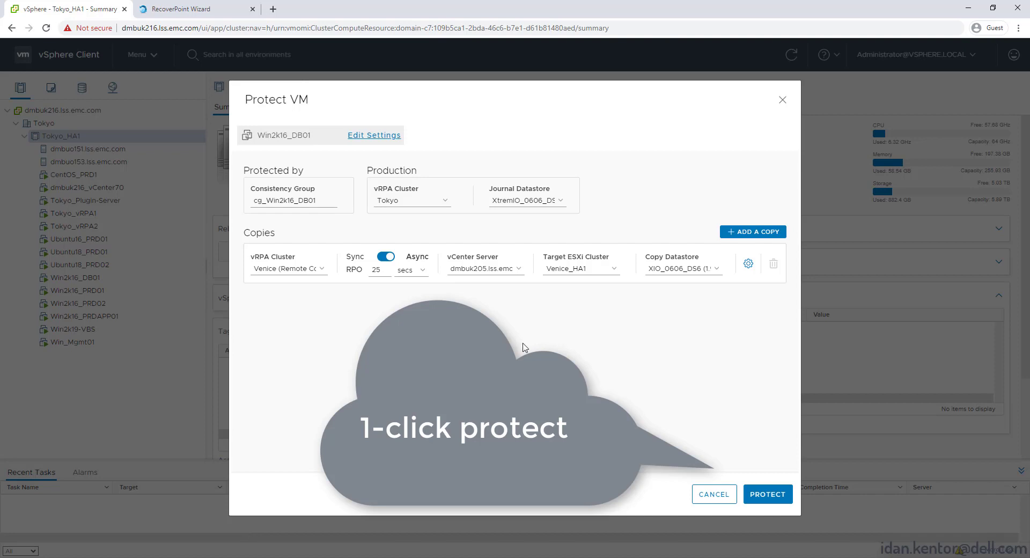
click(372, 136)
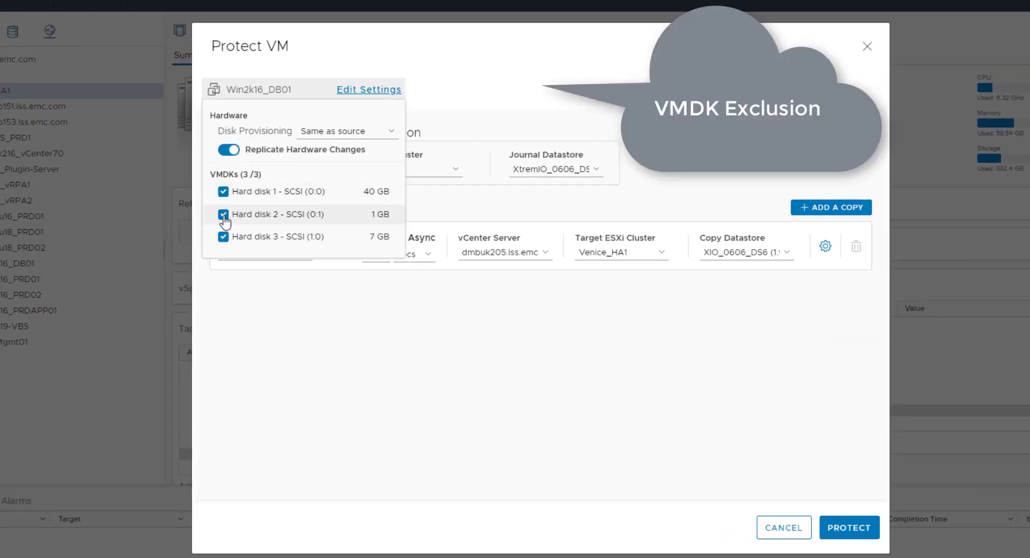
click(223, 215)
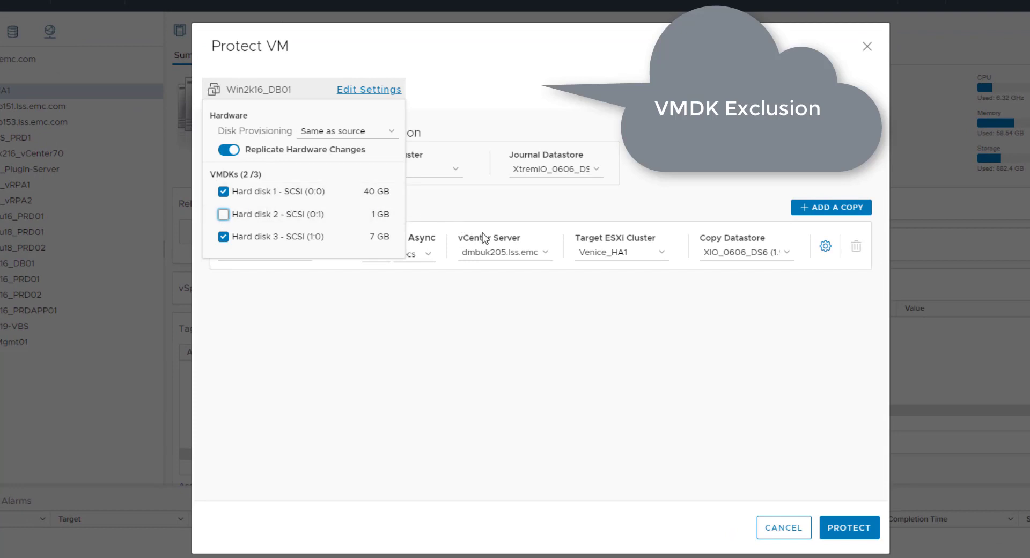
click(523, 327)
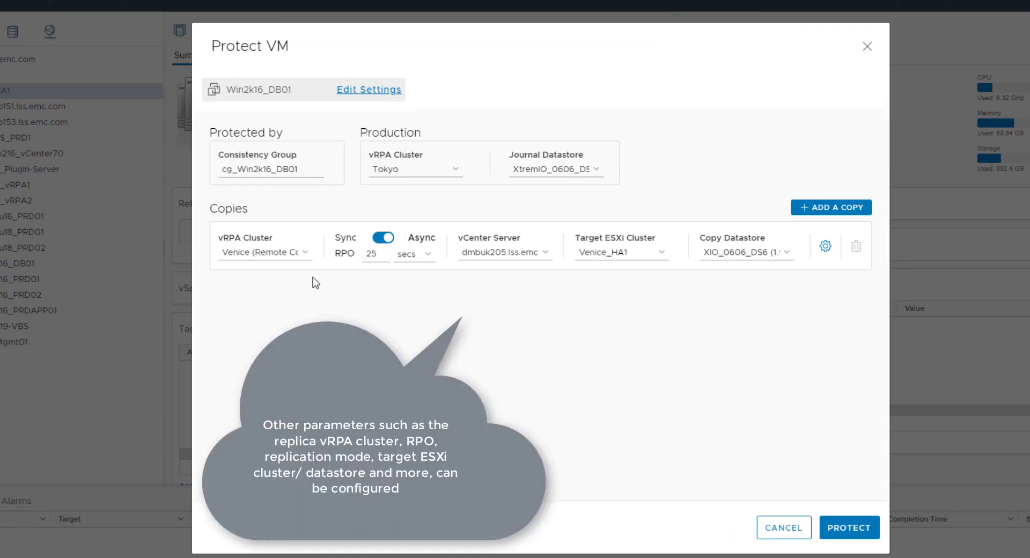
Set the Venice copy's RPO to 5 seconds, review its advanced copy configuration, and protect the VM.
click(308, 256)
click(309, 255)
click(401, 329)
drag(377, 259, 355, 259)
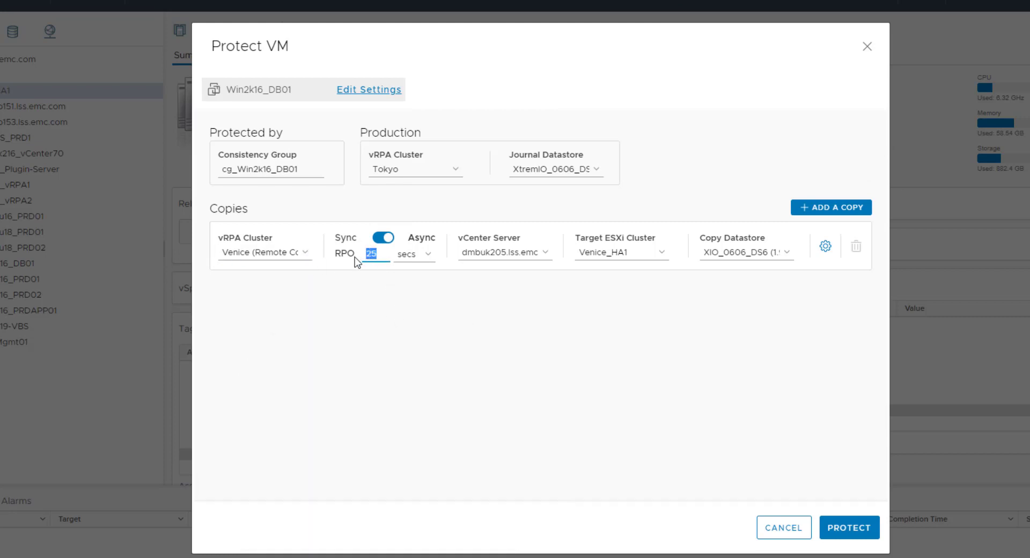
text(5)
click(825, 248)
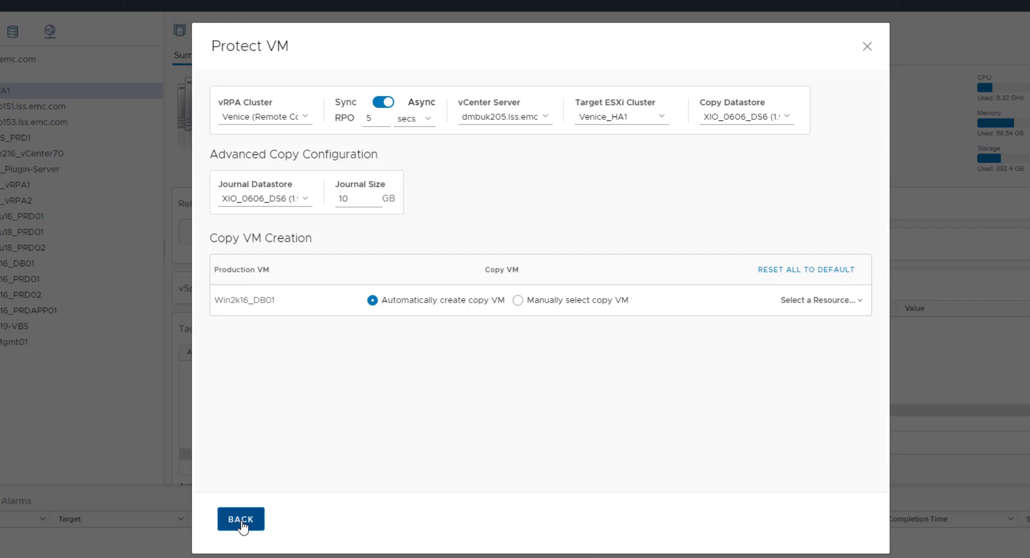
click(240, 524)
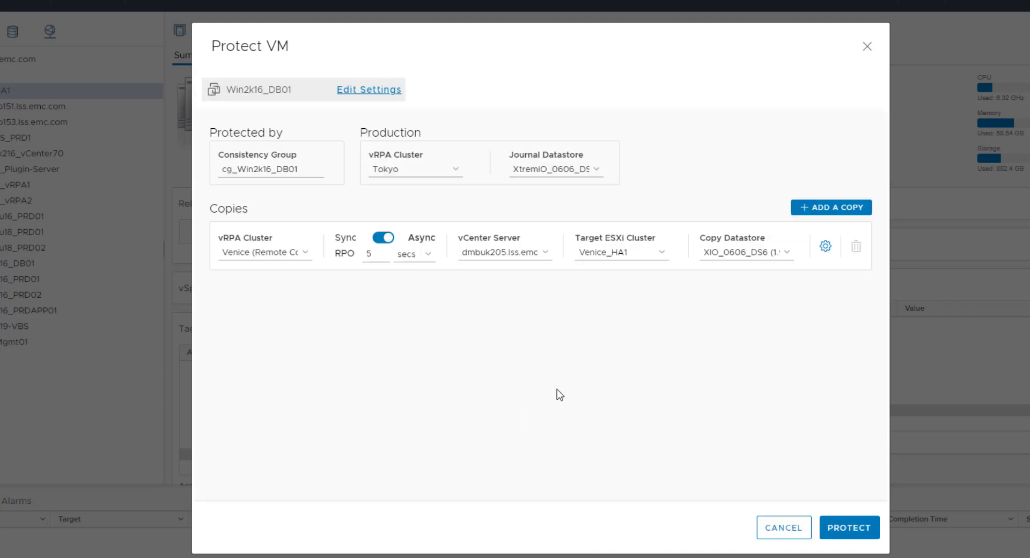
click(849, 526)
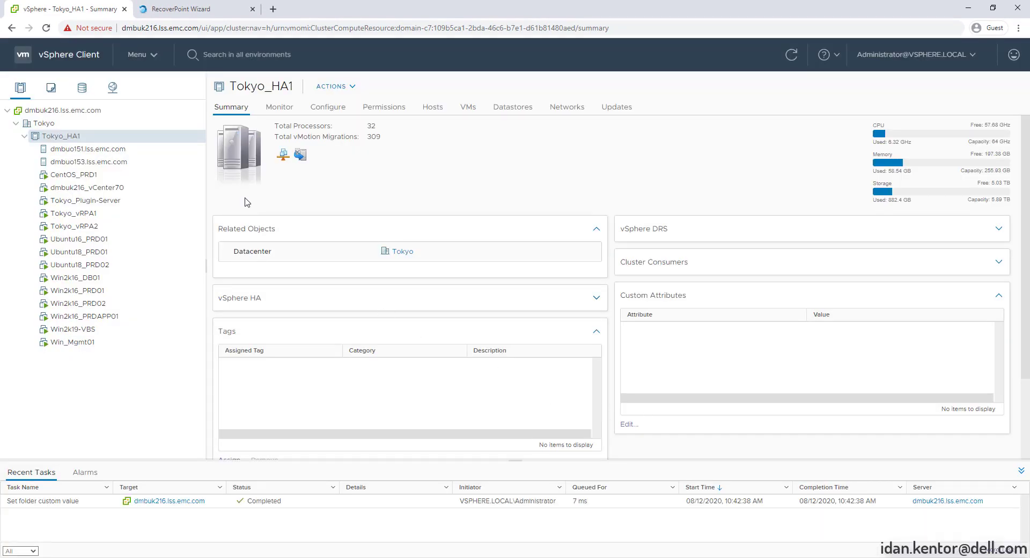
Open the RecoverPoint for VMs plugin dashboard and dismiss the trial version notice.
click(151, 56)
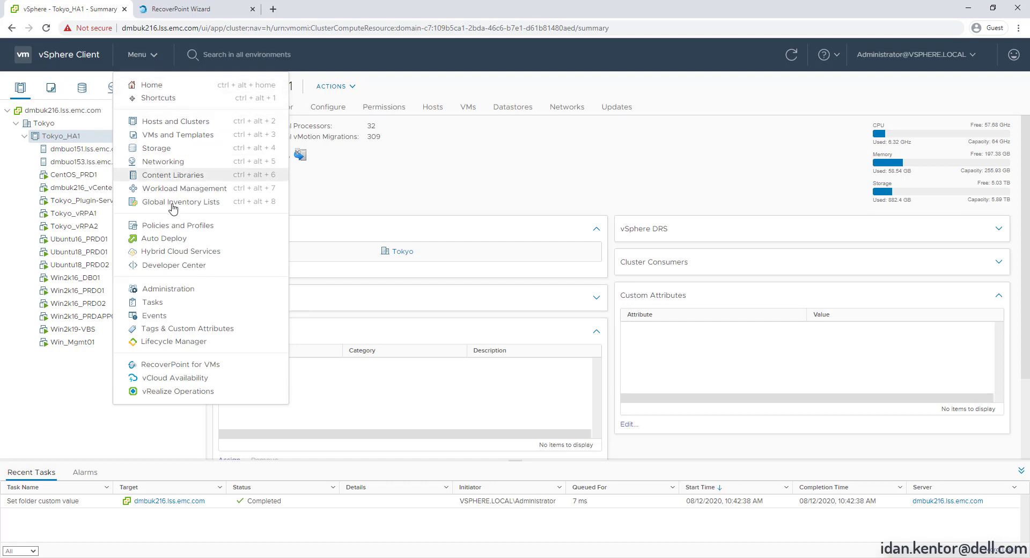
click(197, 367)
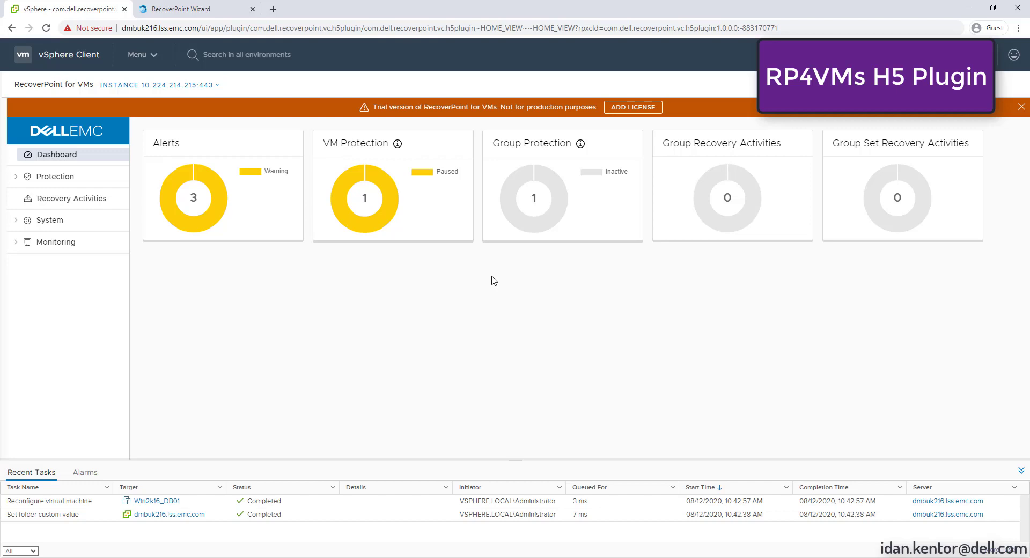
click(1021, 108)
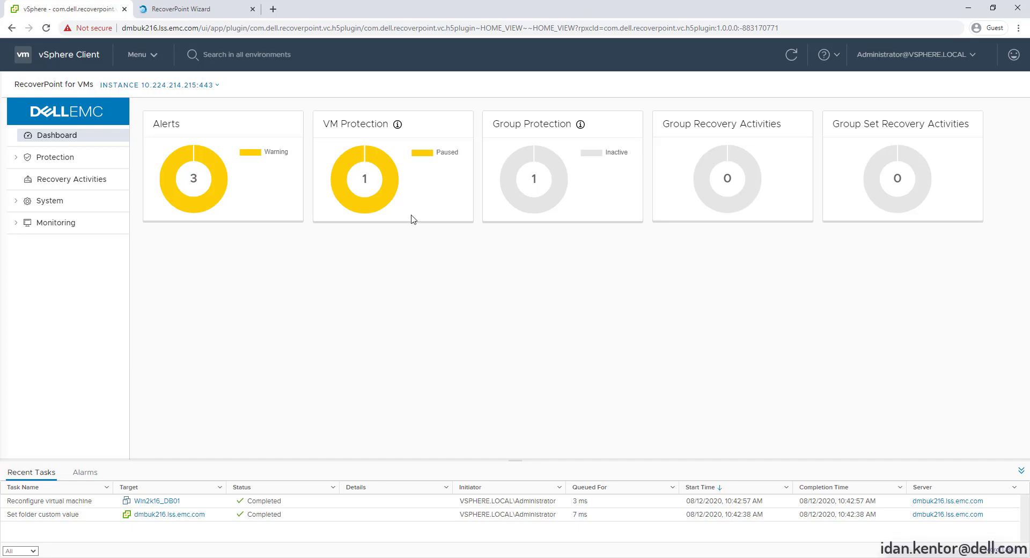
Open the protected VMs list from the VM Protection chart and examine the copy details of Win2k16_DB01.
click(396, 188)
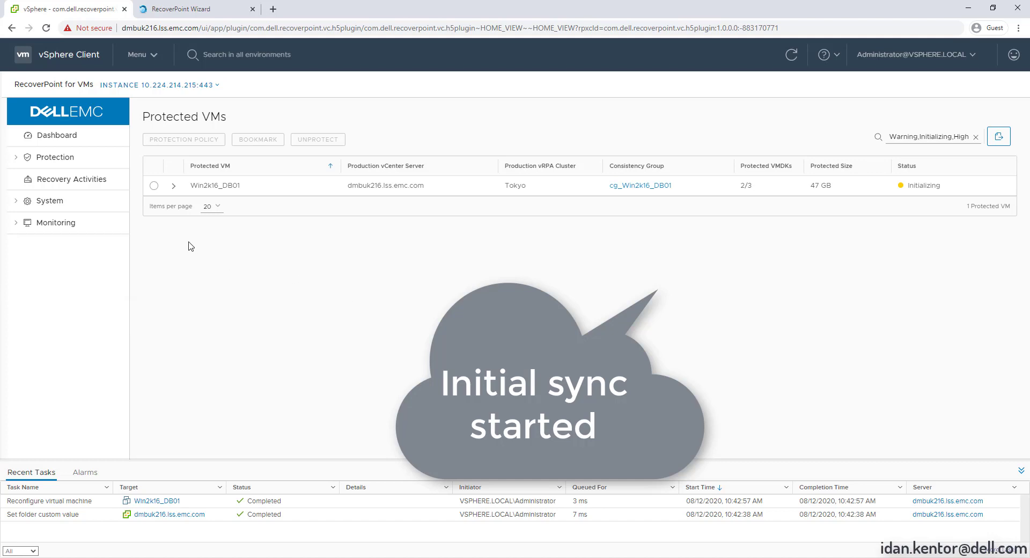
click(174, 186)
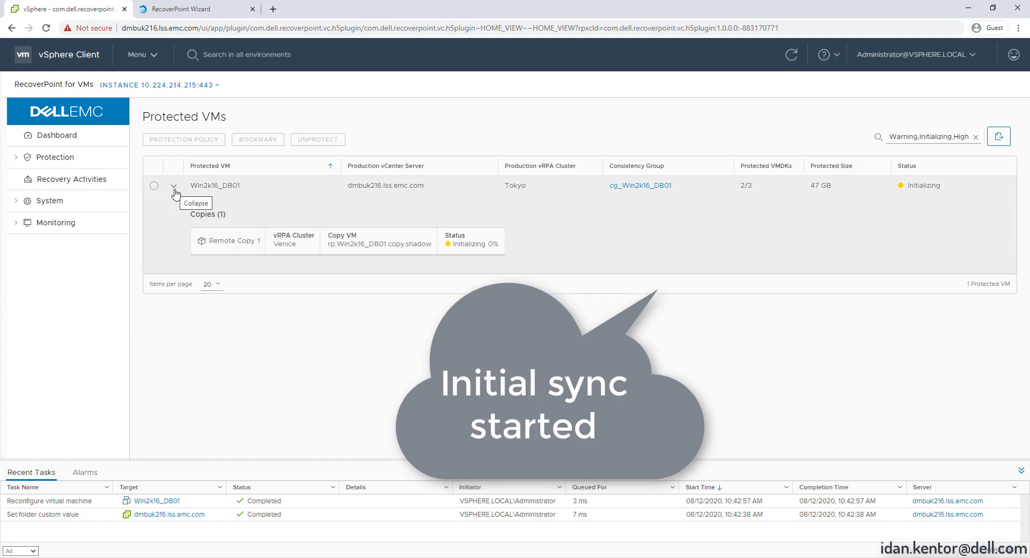
click(174, 186)
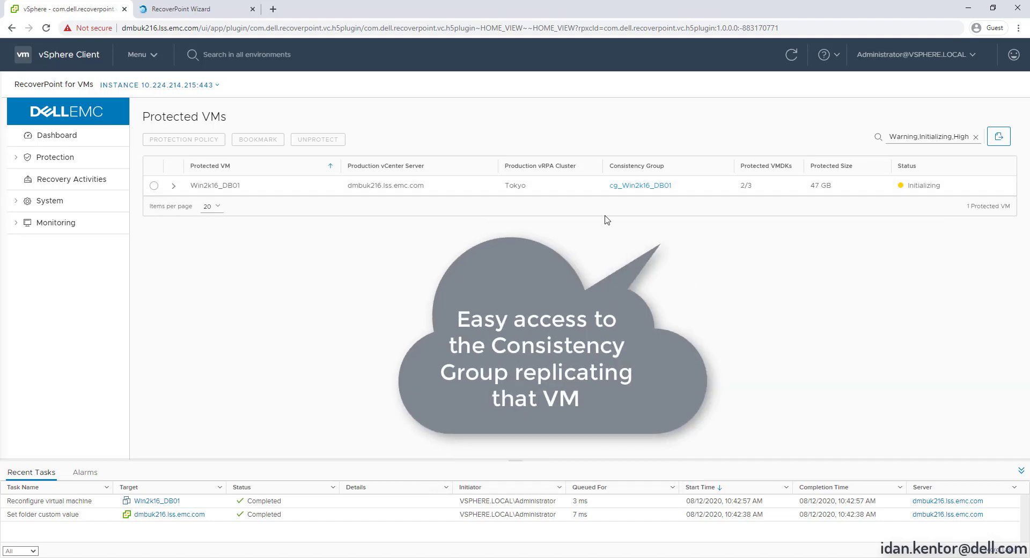
Examine the production and copy status of consistency group cg_Win2k16_DB01, then return to the dashboard to check overall protection.
click(633, 187)
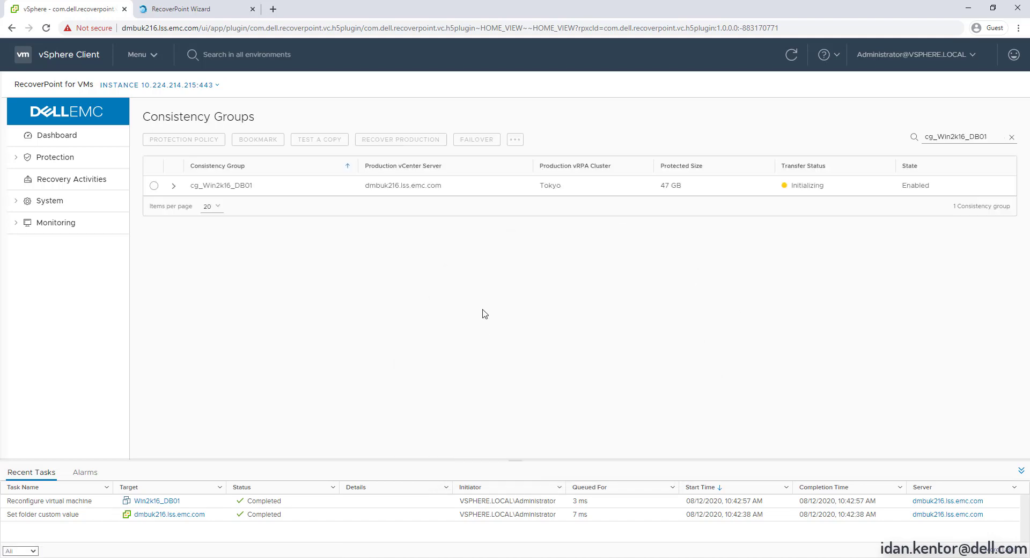
click(174, 186)
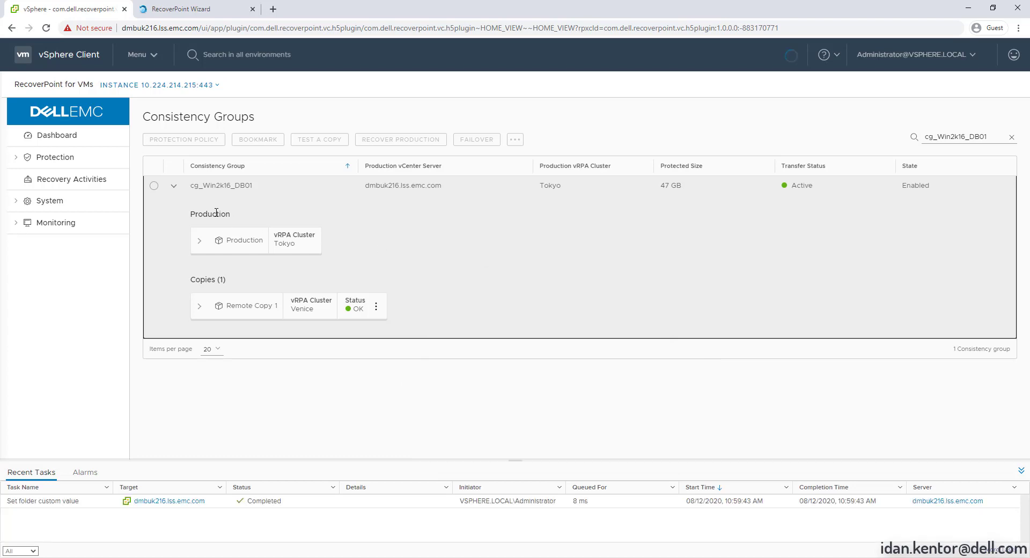
click(174, 186)
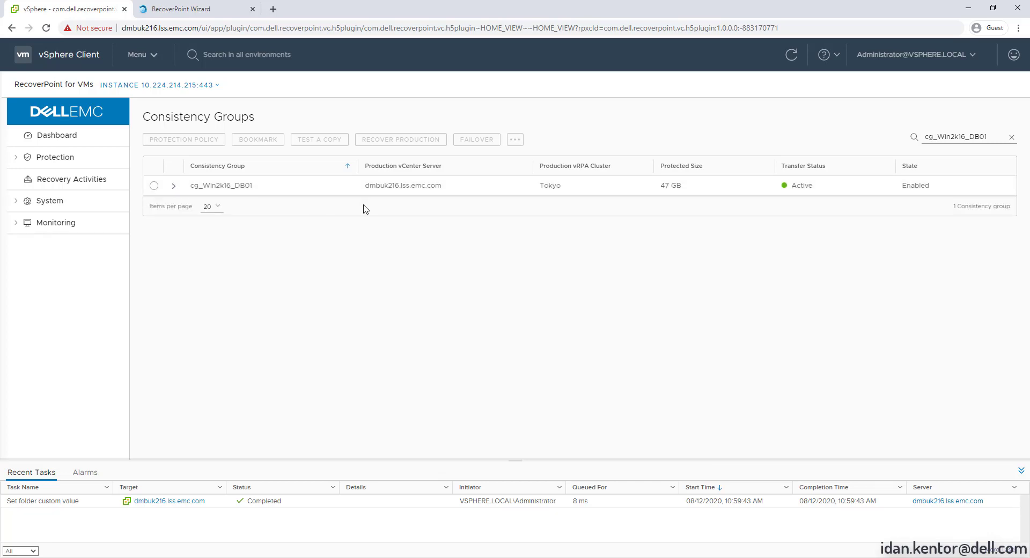
click(60, 138)
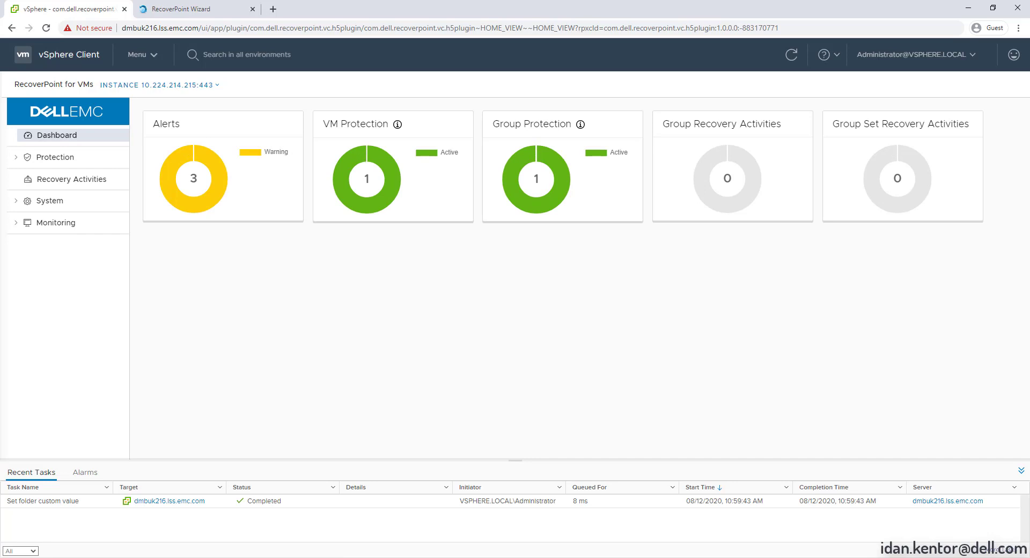